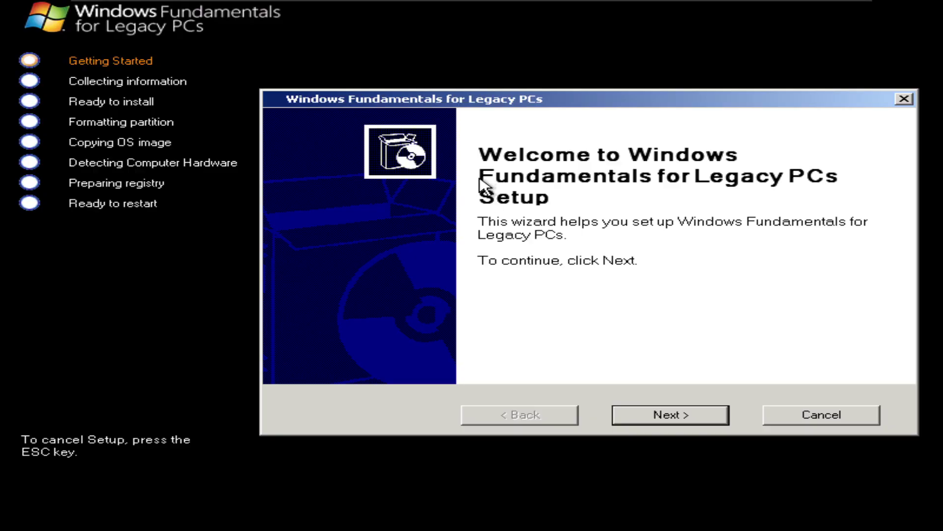
Step: Accept the license agreement and continue with Interactive Mode setup
click(653, 414)
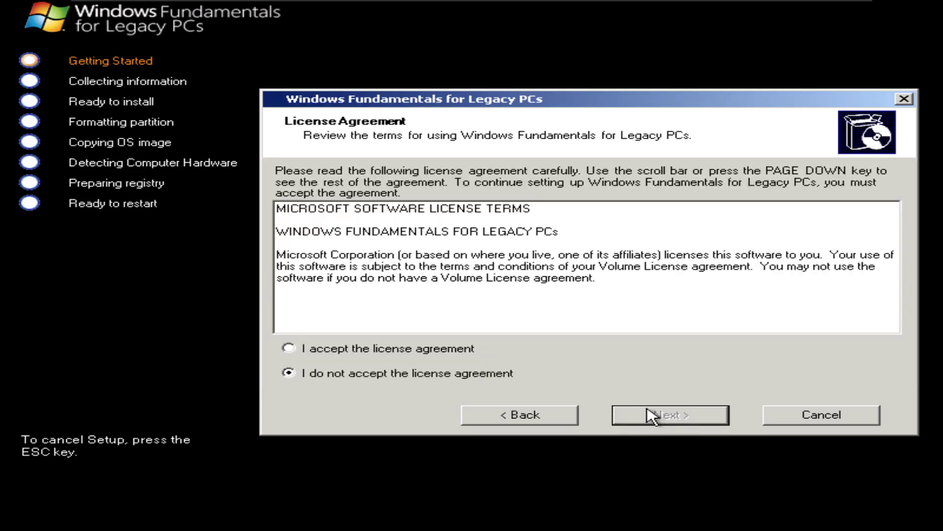
click(462, 353)
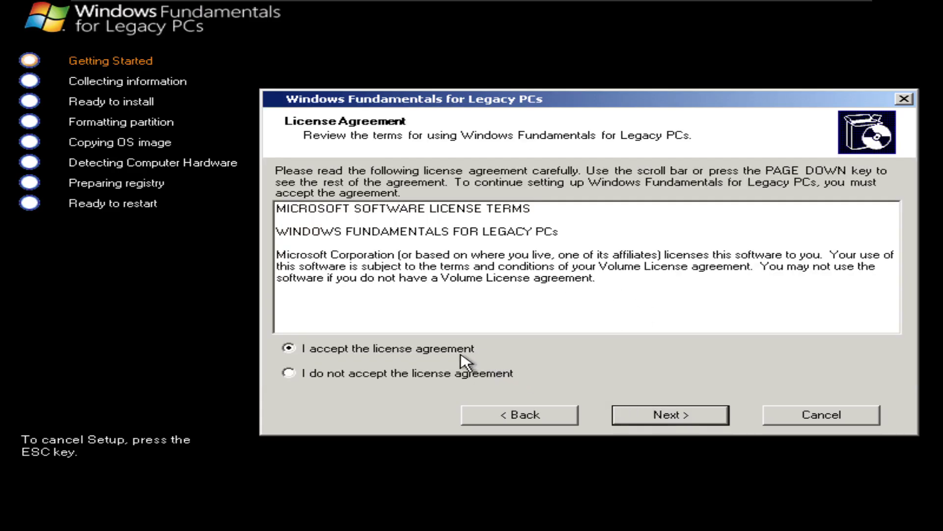
click(645, 416)
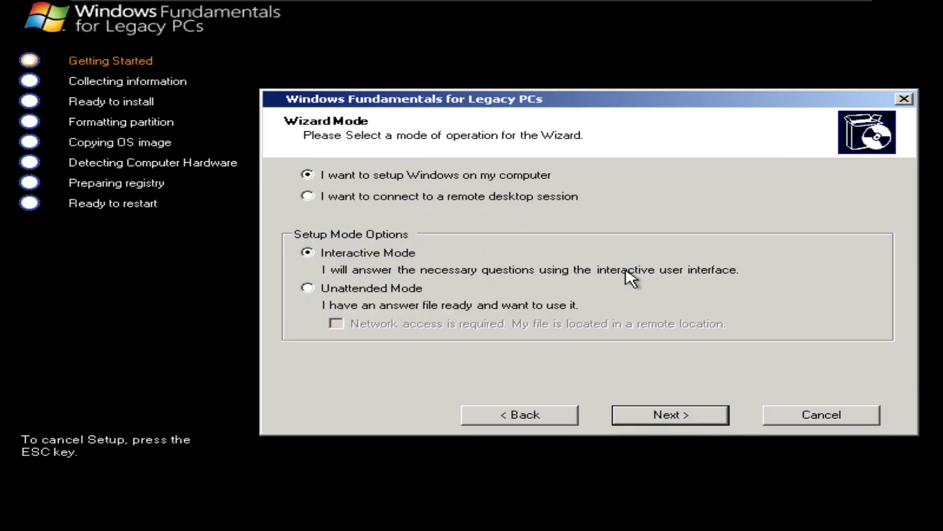
click(661, 416)
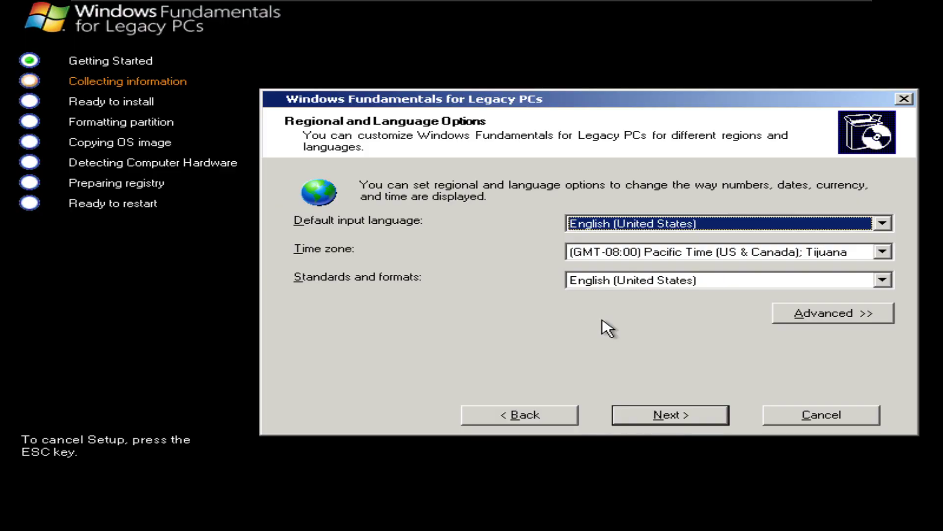
Step: Set the language, time zone and geographical location to New Zealand
click(626, 225)
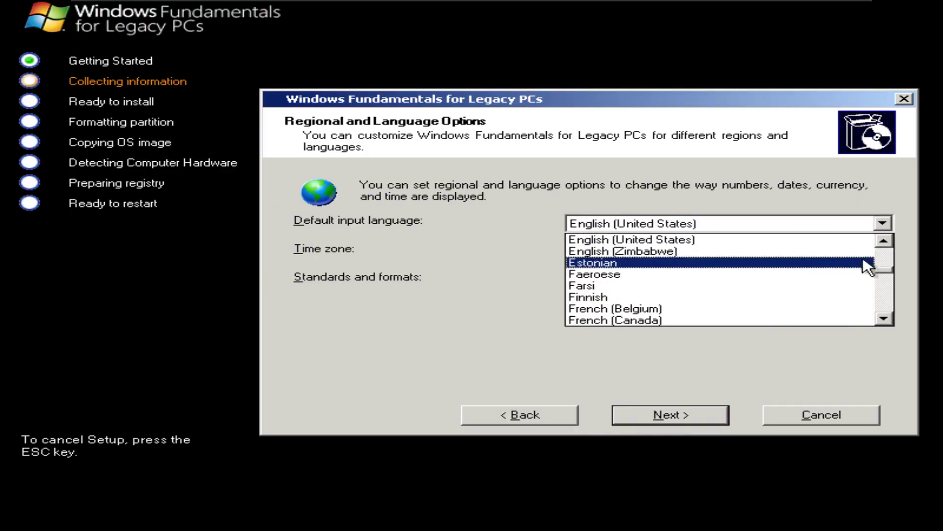
drag(885, 260, 891, 326)
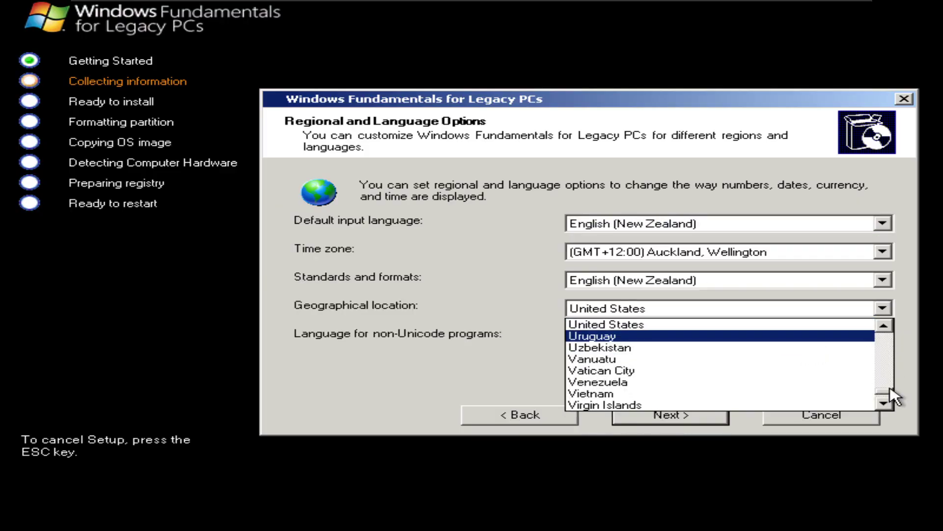
drag(891, 388, 891, 373)
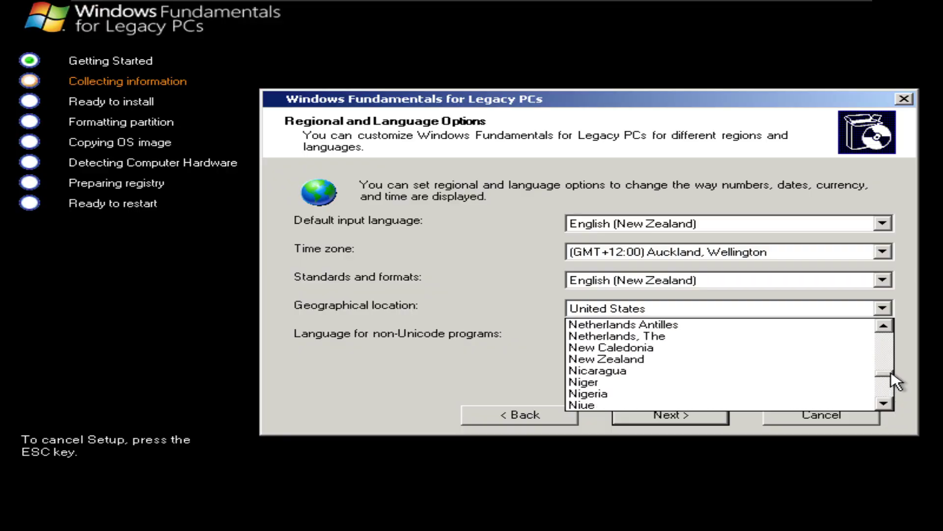
click(802, 361)
key(Return)
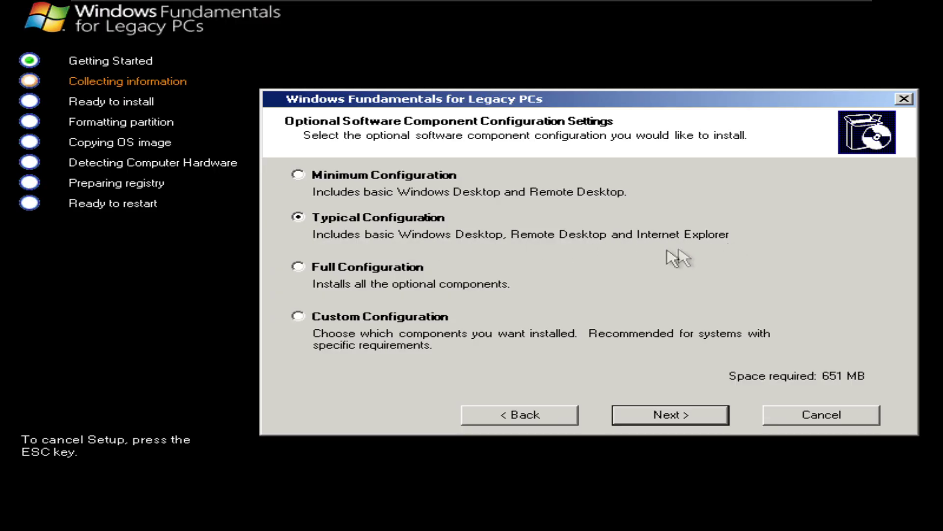
Step: Pick Custom Configuration and uncheck Windows Media Player and Windows Messenger (1073 MB)
click(385, 269)
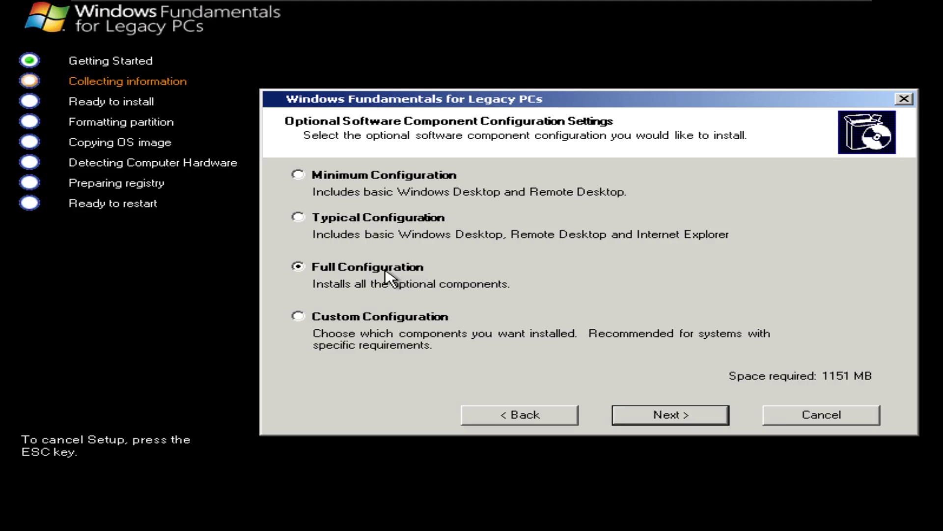
click(378, 182)
click(379, 317)
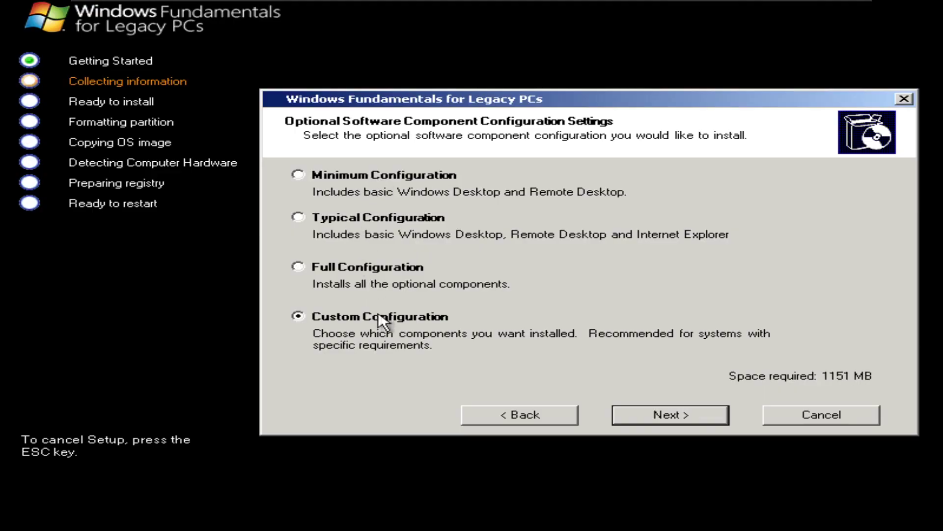
click(721, 423)
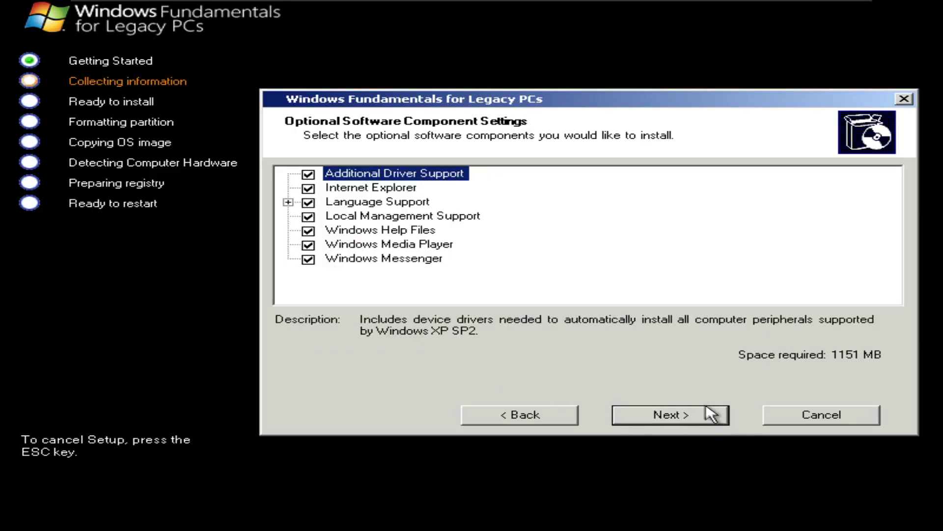
click(308, 245)
click(309, 260)
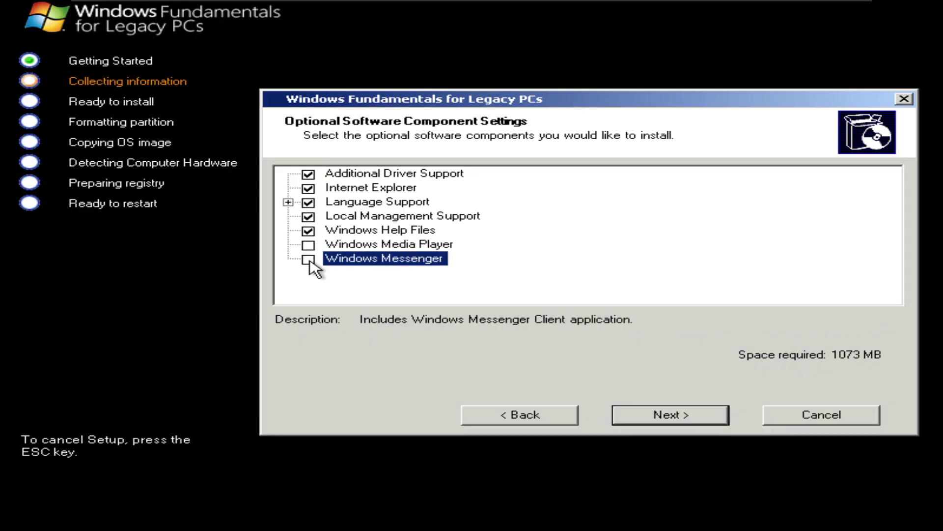
click(653, 419)
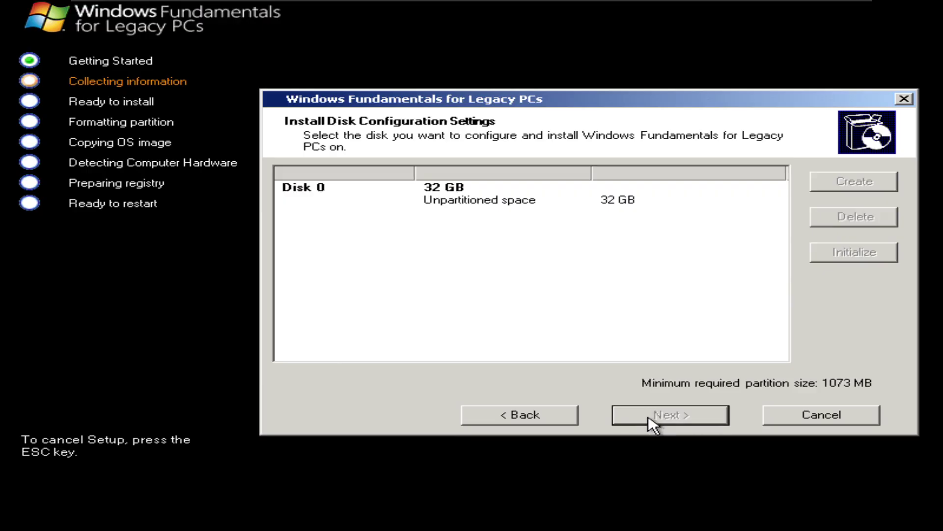
Step: Create a 32765 MB partition in Disk 0's unpartitioned space
click(525, 187)
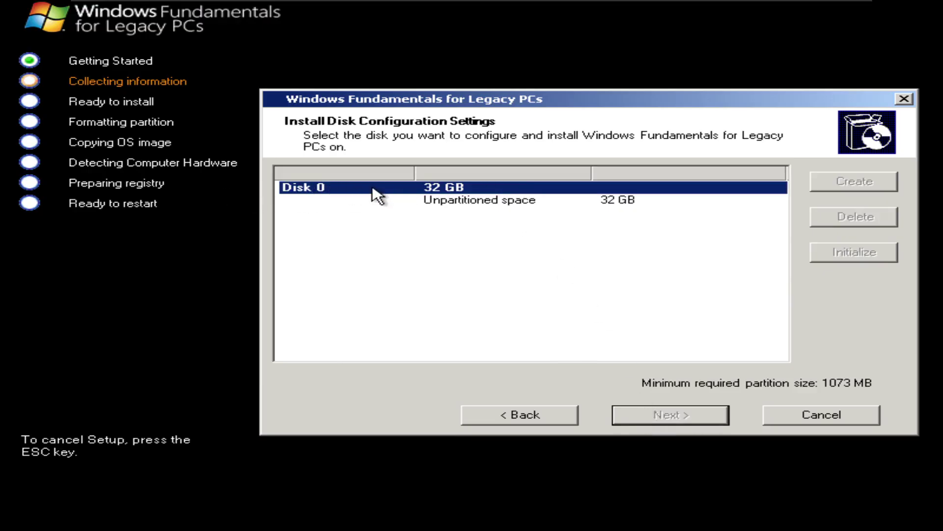
click(437, 202)
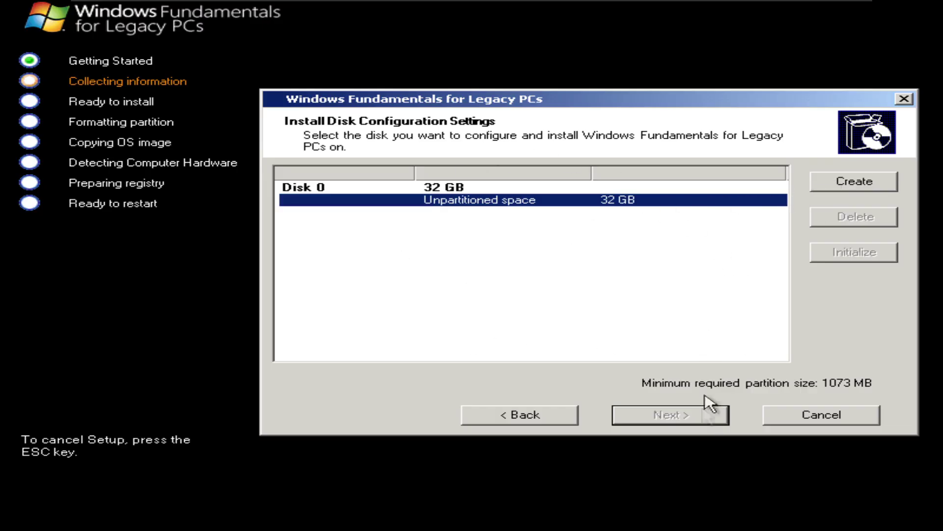
click(824, 182)
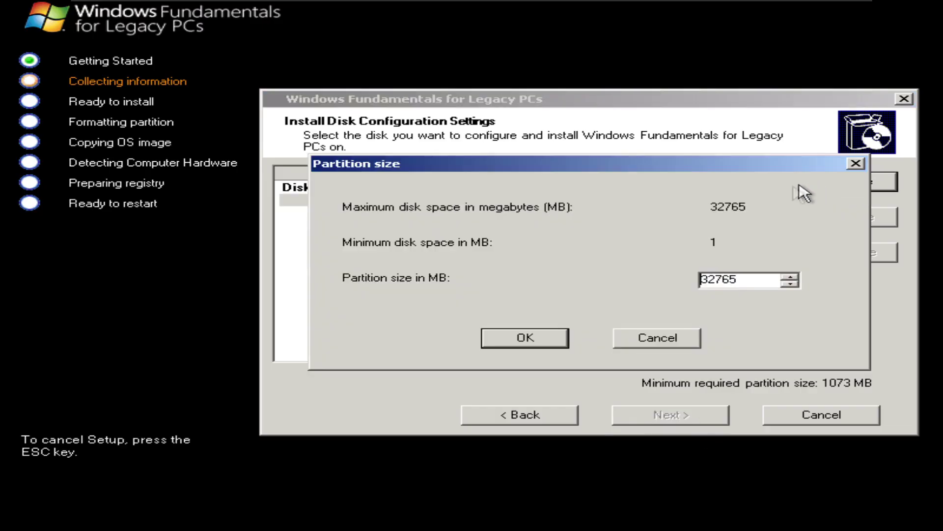
click(542, 344)
Step: Install to Partition 1 with the default NTFS format, then begin typing the owner name
click(609, 202)
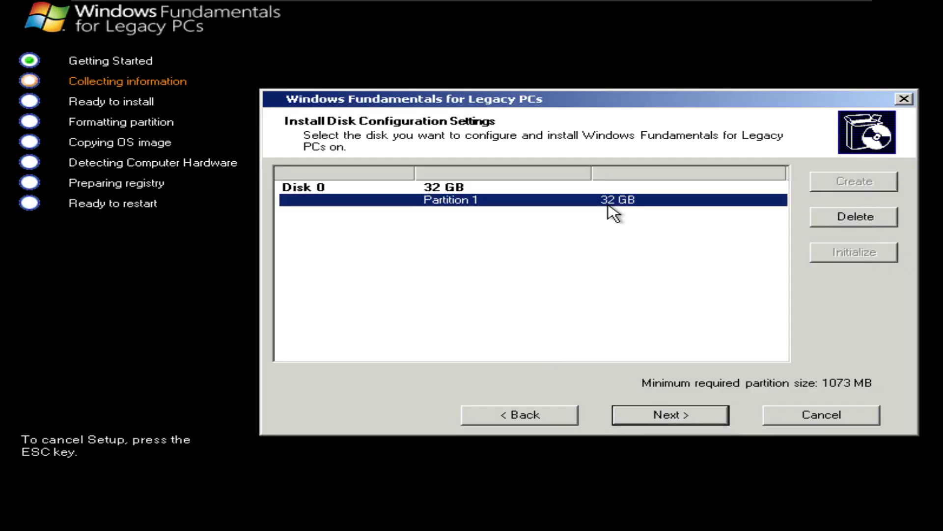
click(668, 417)
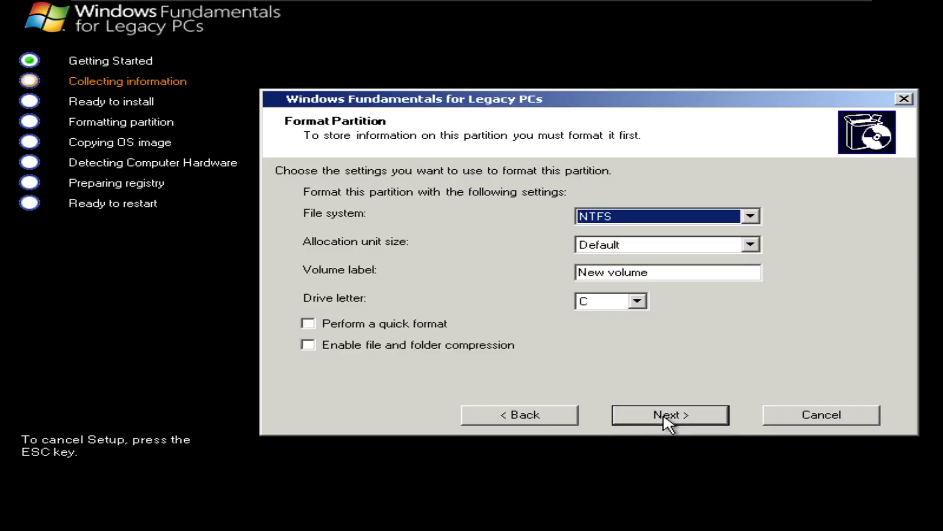
click(667, 417)
text(User)
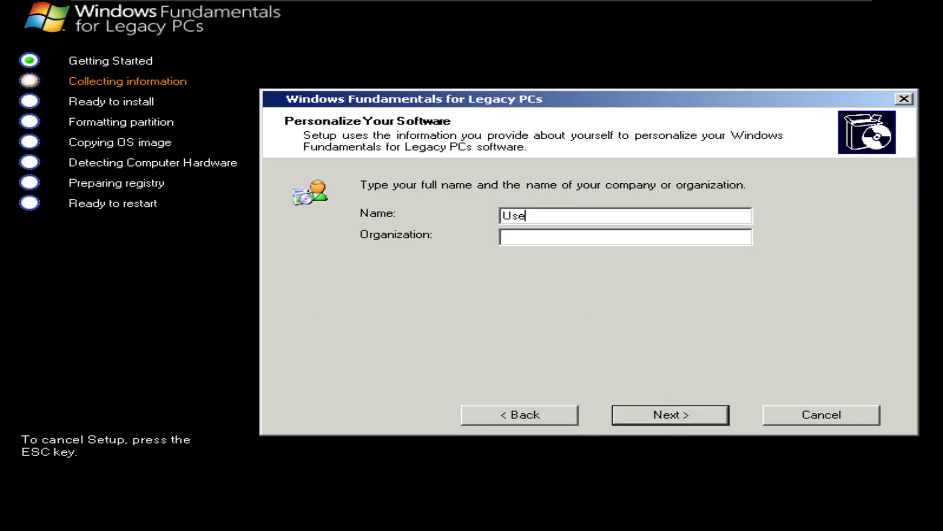
Step: Enter the computer name, try the weak password '123' and dismiss the warning
click(696, 421)
click(587, 227)
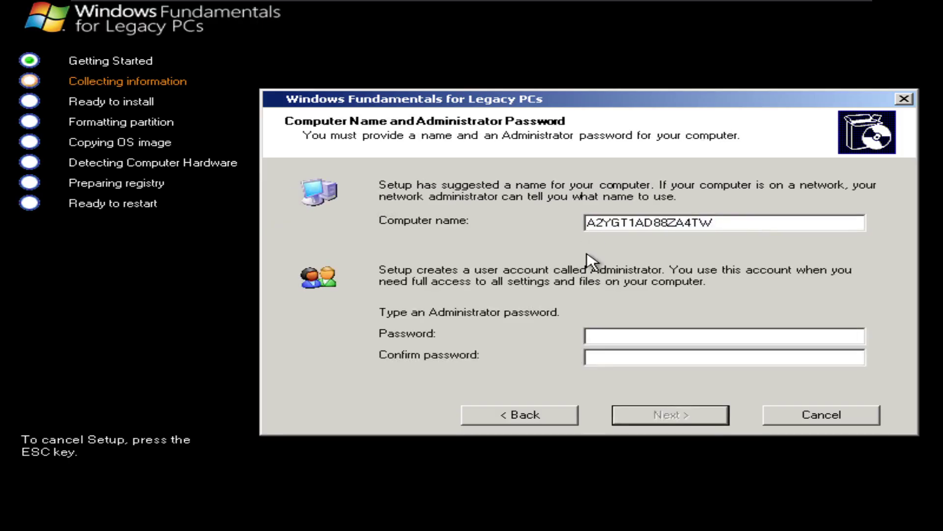
key(Tab)
text(123)
click(655, 356)
text(123)
key(Return)
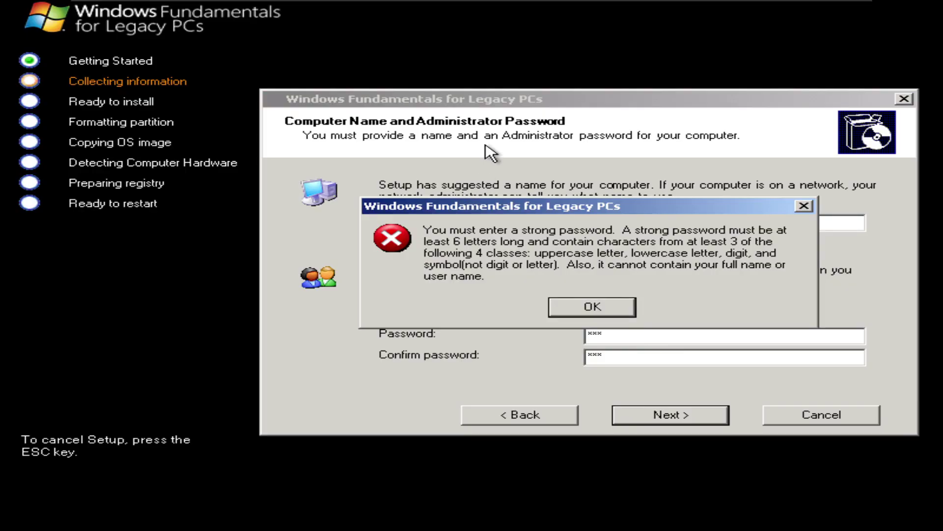
click(606, 307)
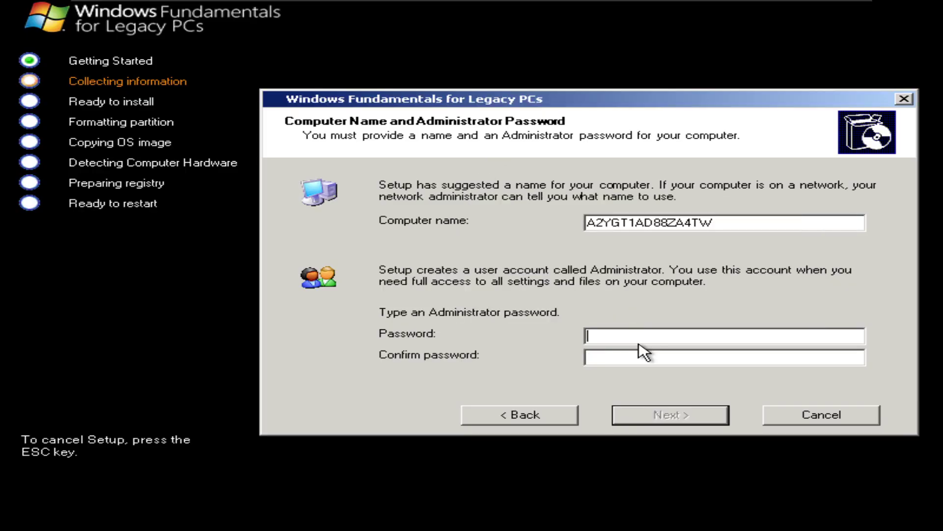
Step: Enter and confirm a strong Administrator password
text(*********)
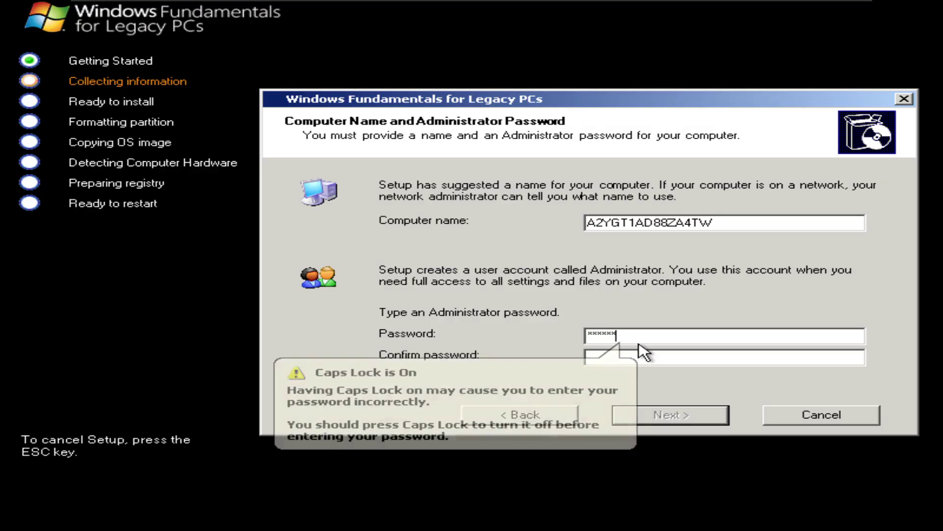
key(Tab)
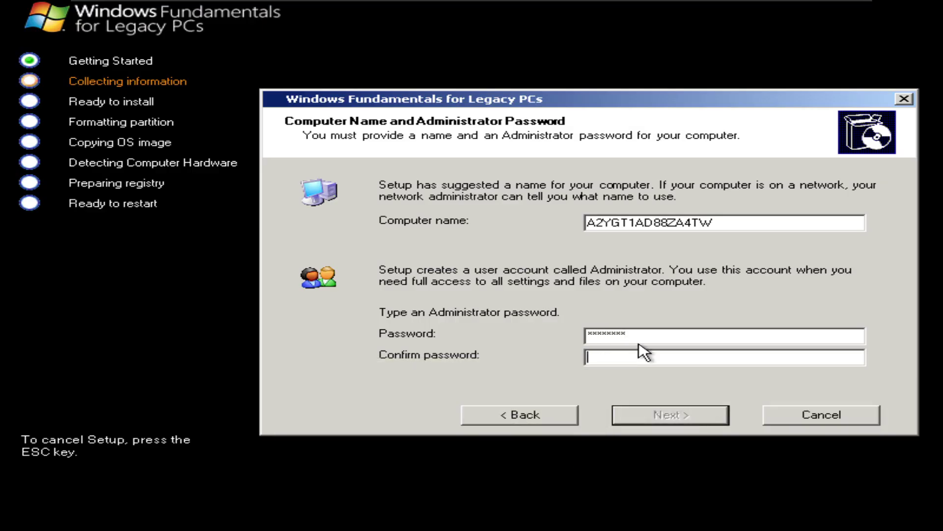
text(*********)
key(Return)
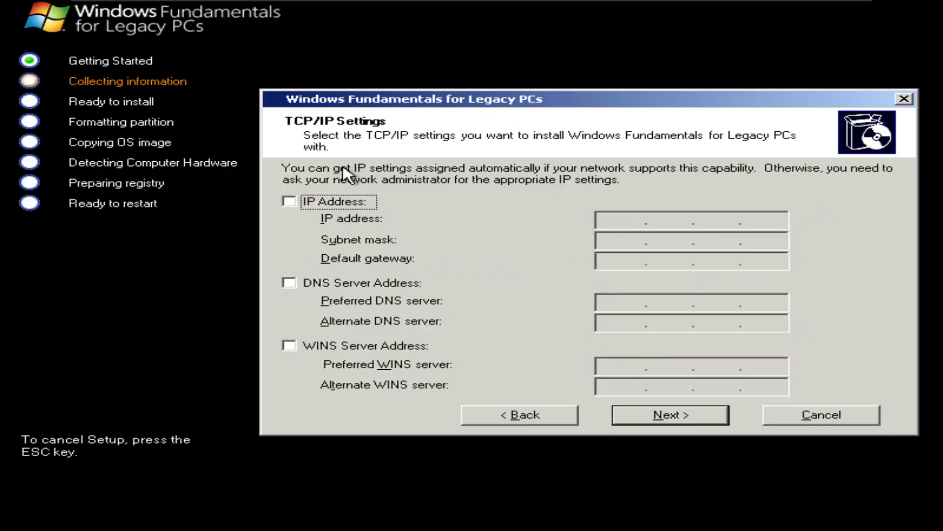
Step: Keep automatic IP, DNS and WINS settings and the default workgroup
click(317, 203)
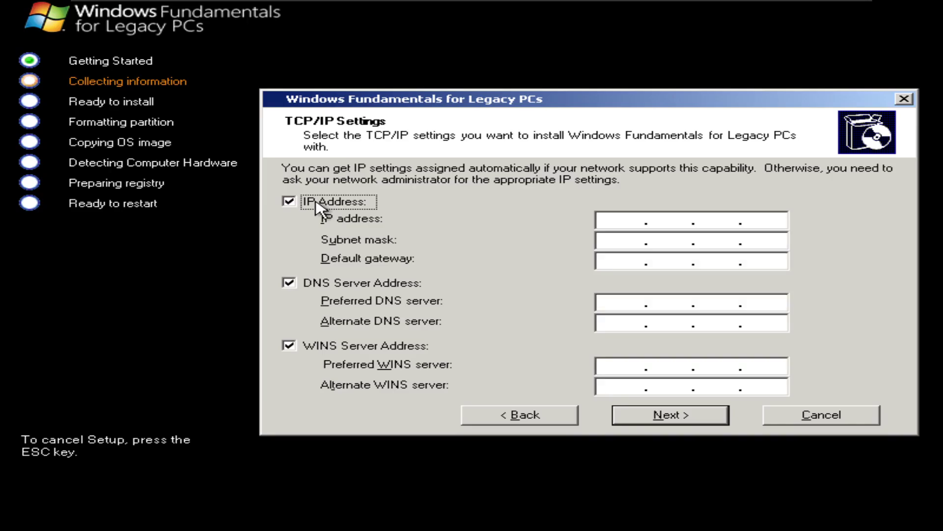
click(317, 207)
click(317, 202)
click(316, 205)
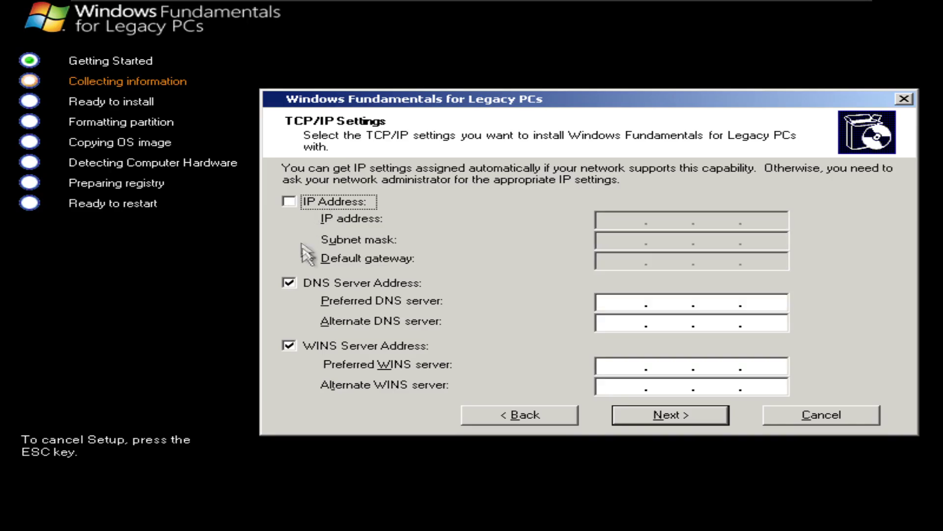
click(308, 284)
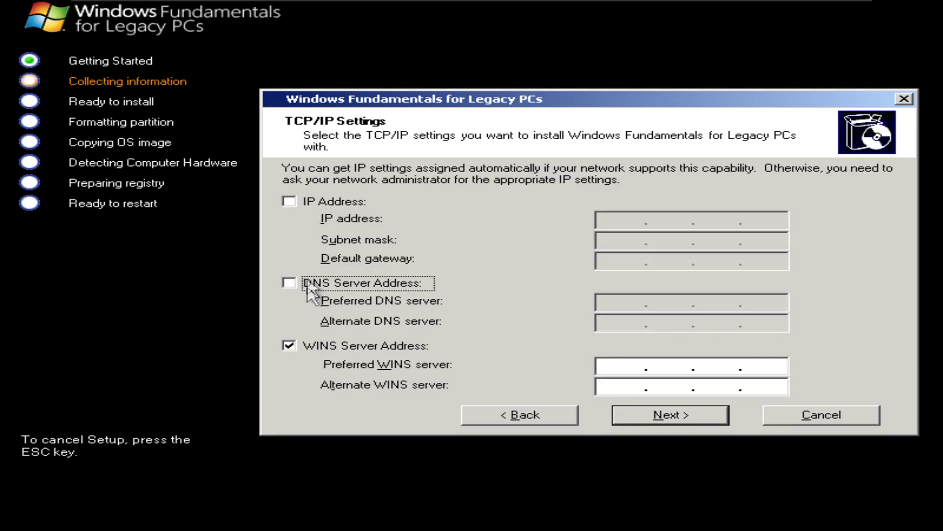
click(312, 349)
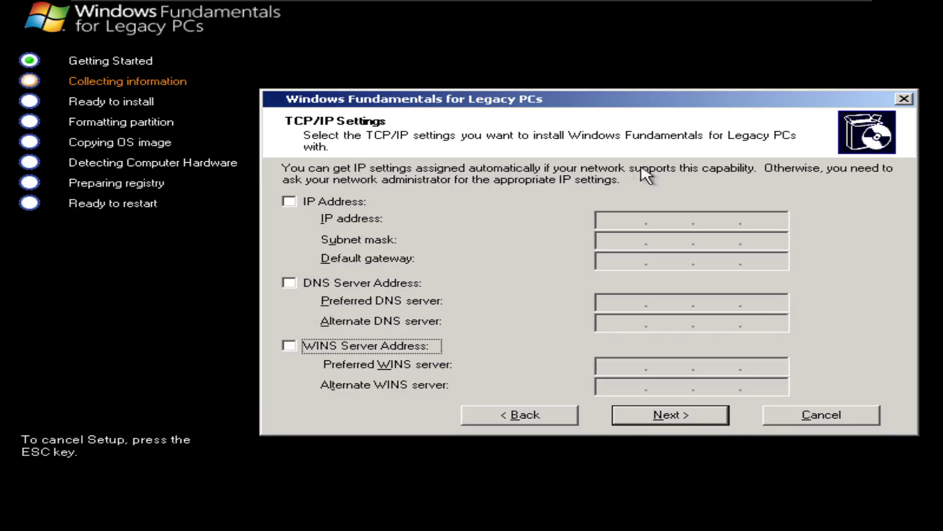
click(681, 413)
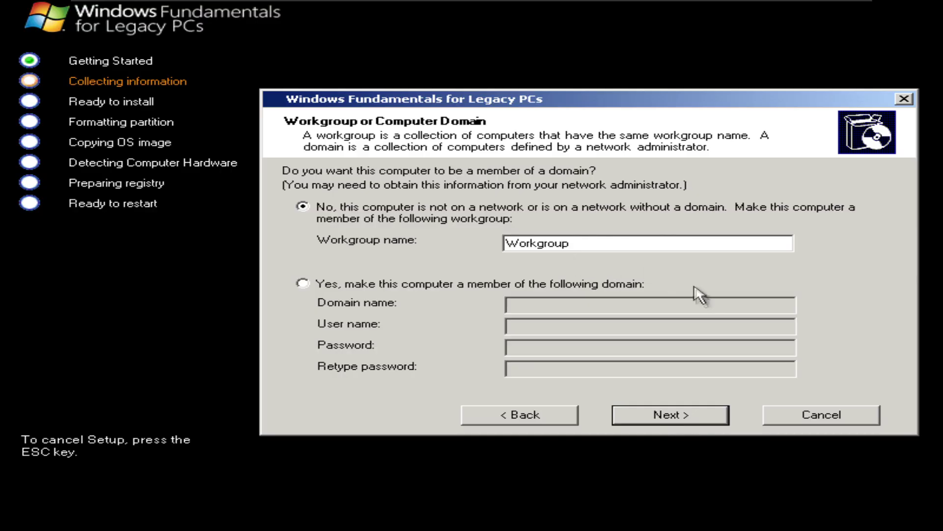
click(639, 414)
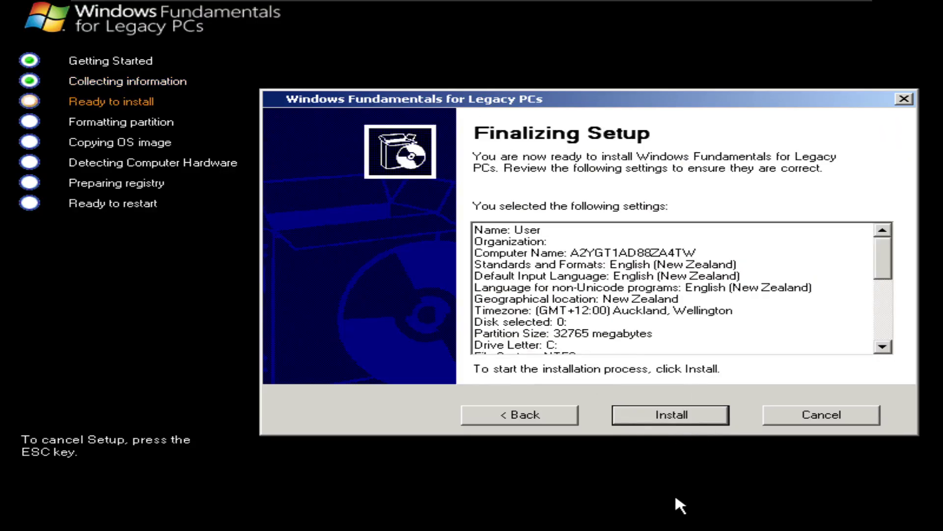
Step: Start the installation and reboot immediately once file copying finishes
click(689, 418)
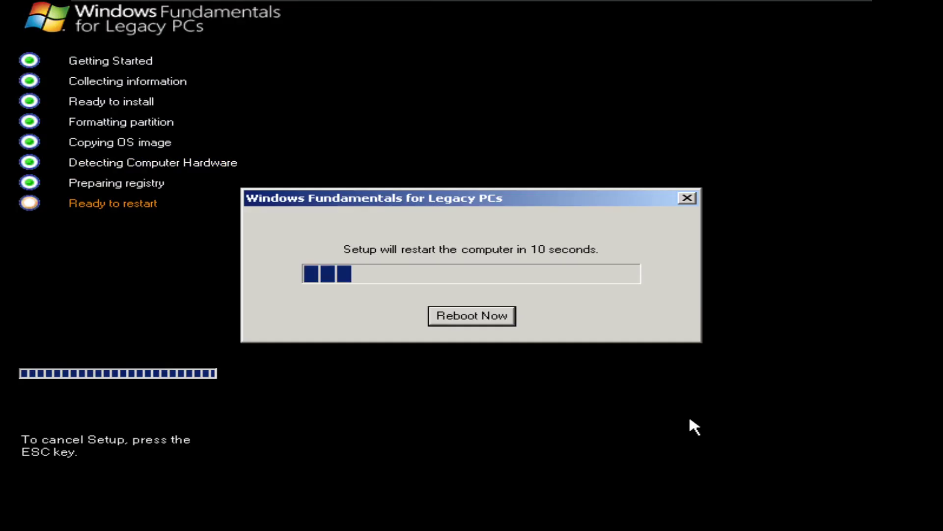
click(498, 314)
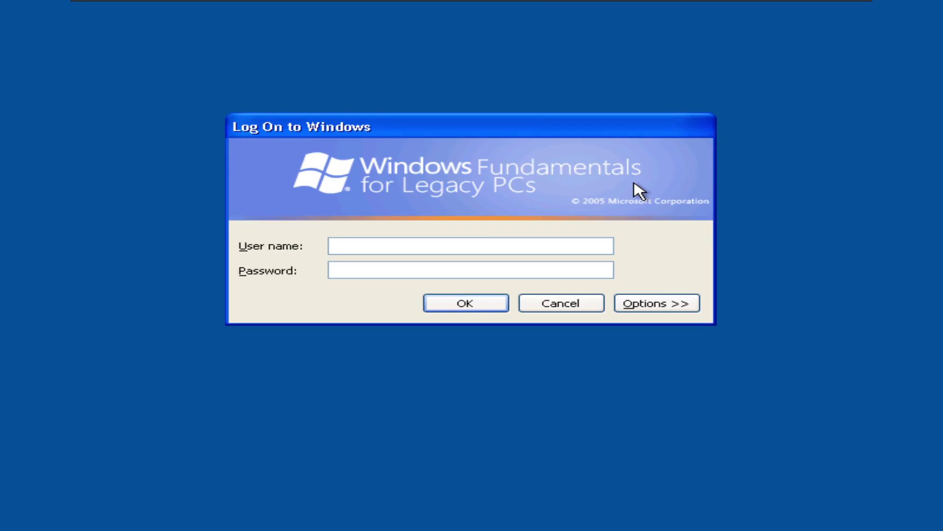
Step: Log on as Administrator with a blank password
text(Administrea)
key(BackSpace)
key(BackSpace)
text(ator)
key(Tab)
key(Return)
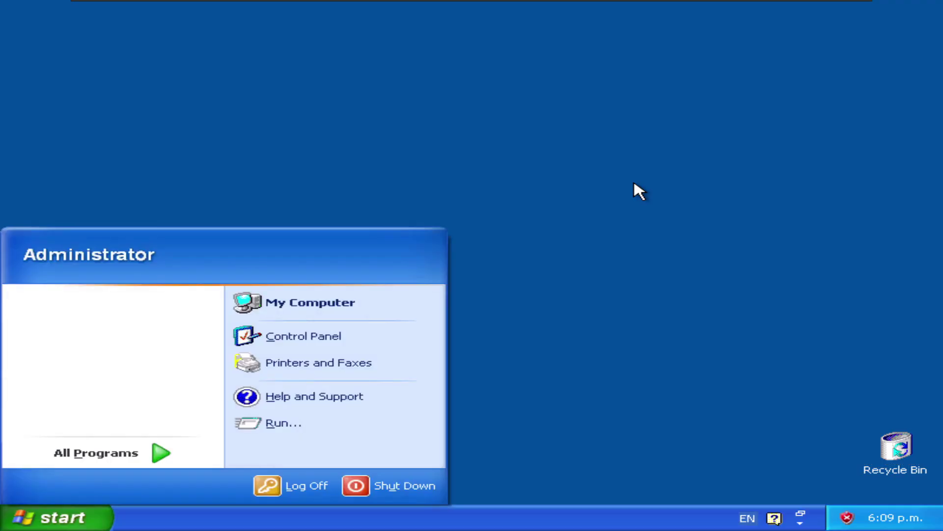
Step: Open the Recycle Bin, dismiss the antivirus warning and browse the Start menu
click(634, 183)
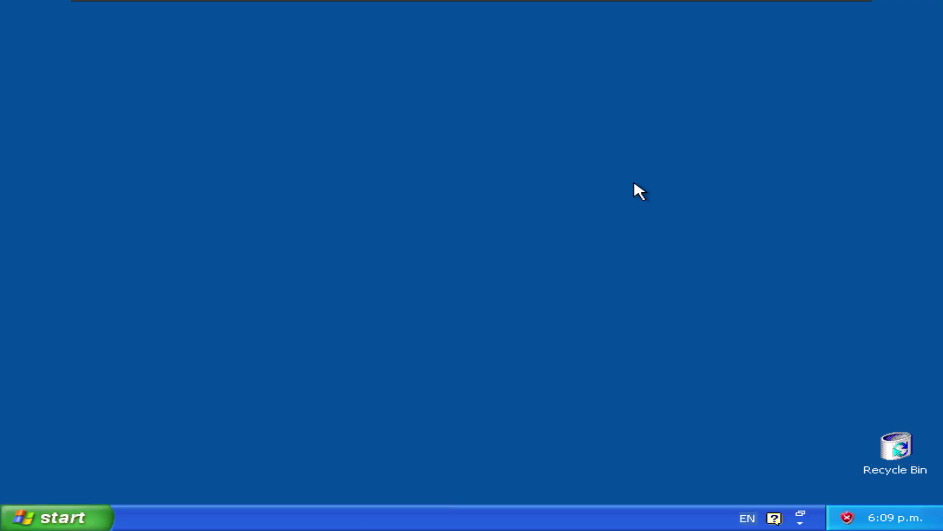
double_click(897, 448)
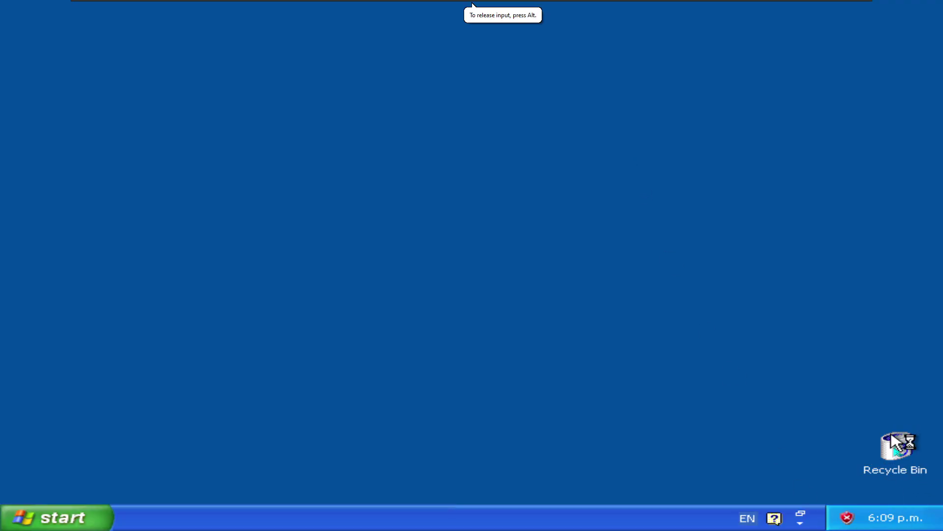
click(849, 443)
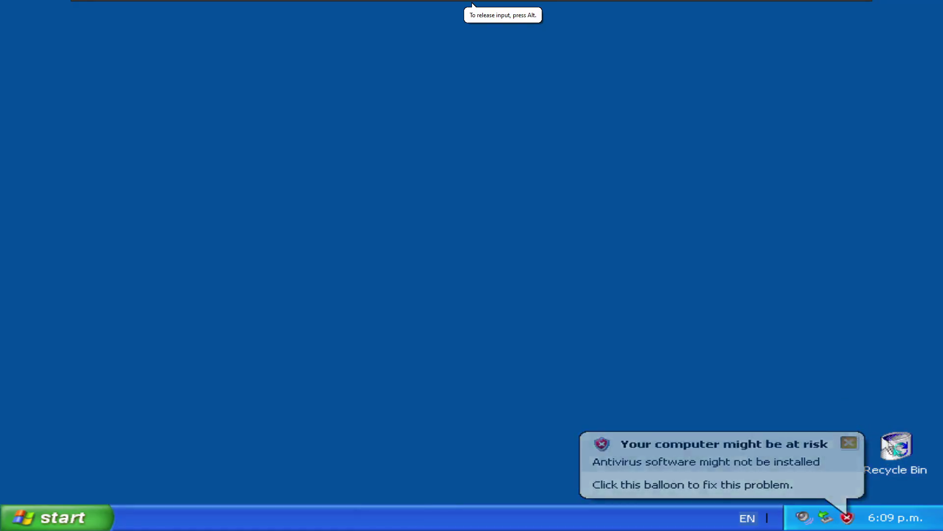
click(76, 520)
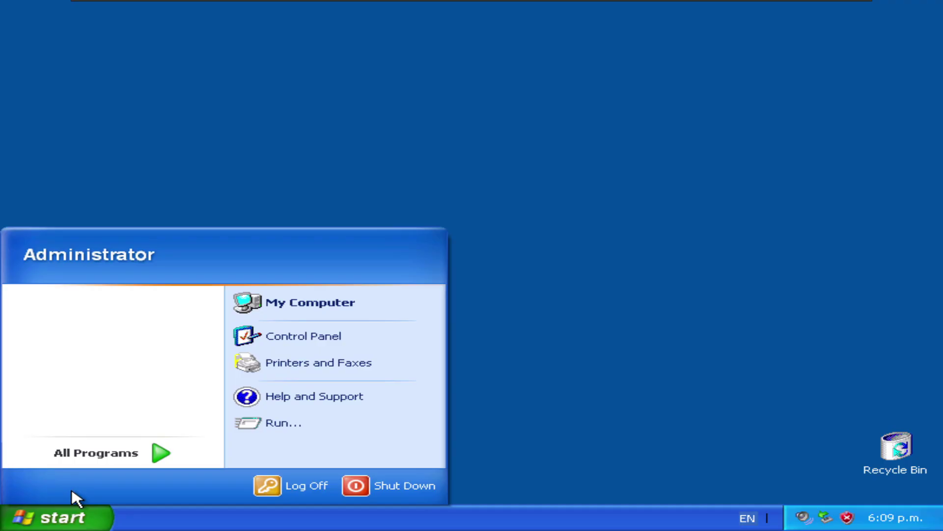
mouse_move(74, 459)
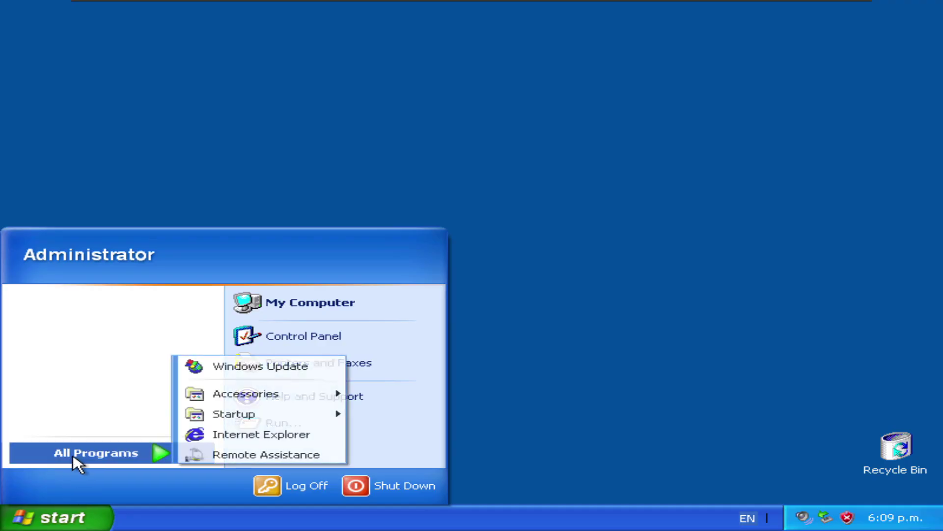
click(59, 516)
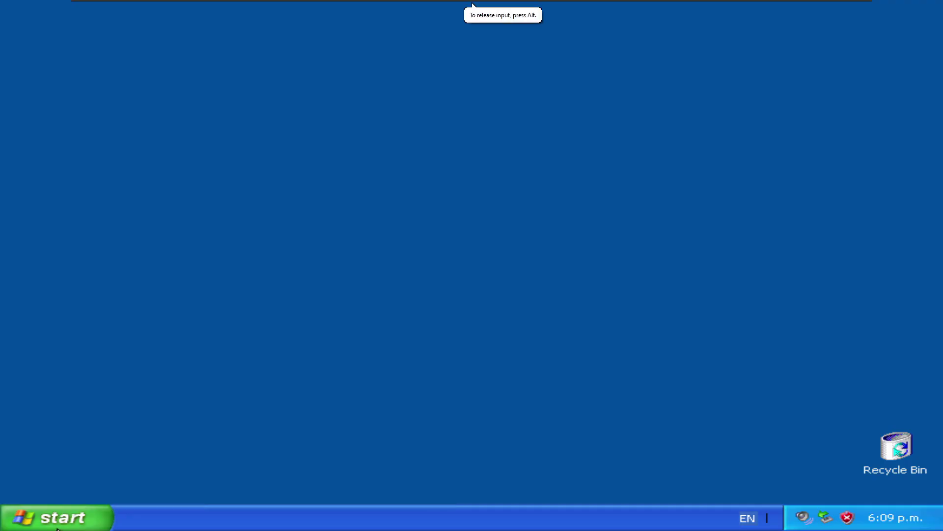
Step: View the Windows (C:) drive details in My Computer, then set resolution to 1440 by 900
click(80, 511)
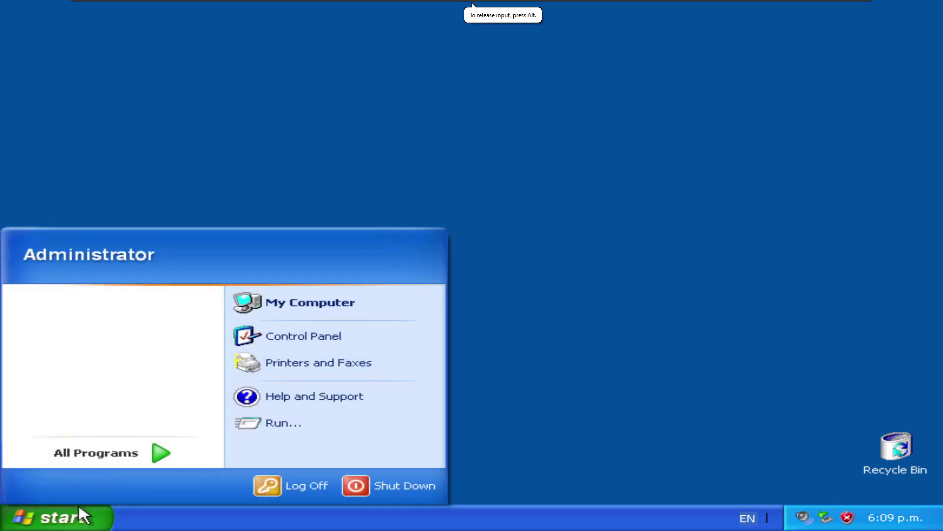
click(302, 308)
click(283, 248)
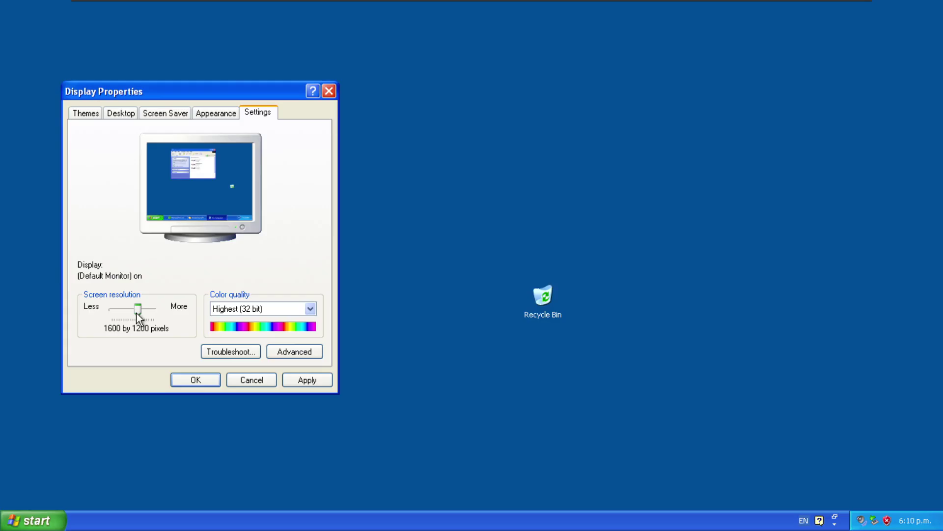
drag(135, 316, 131, 316)
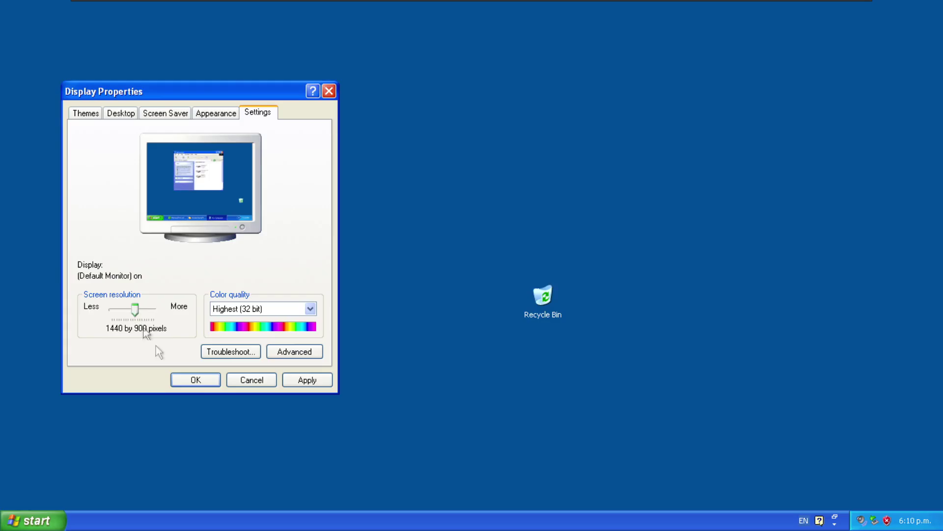
key(Return)
Step: Keep the new display settings, then open Windows (C:) and reveal its hidden contents
click(224, 175)
key(super)
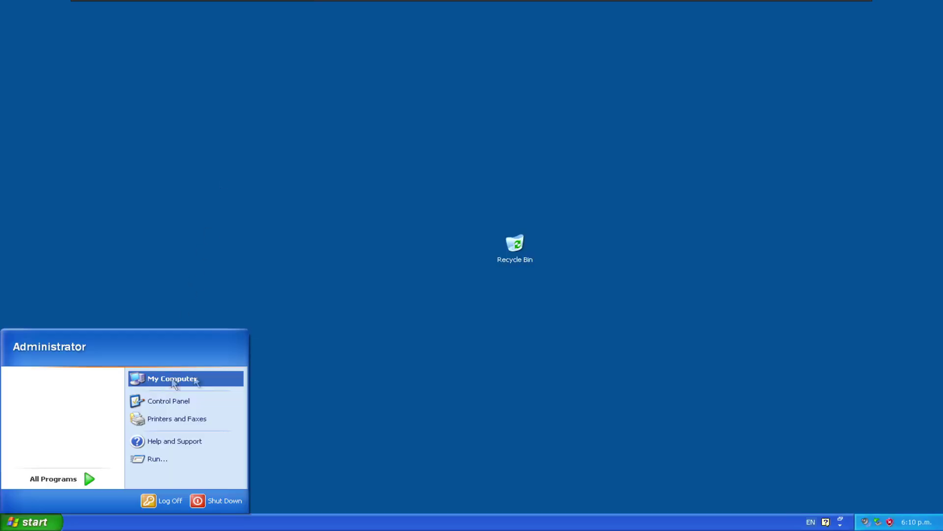
click(152, 378)
click(266, 248)
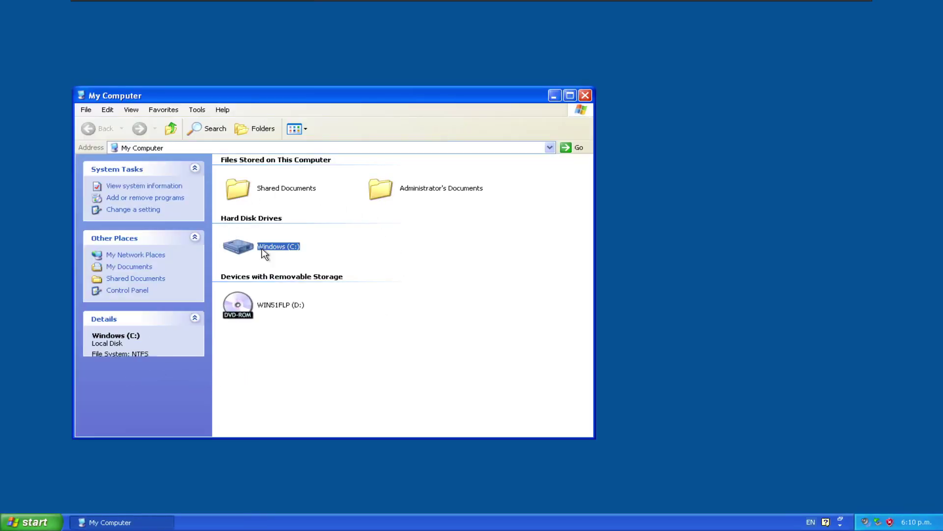
click(489, 264)
double_click(263, 246)
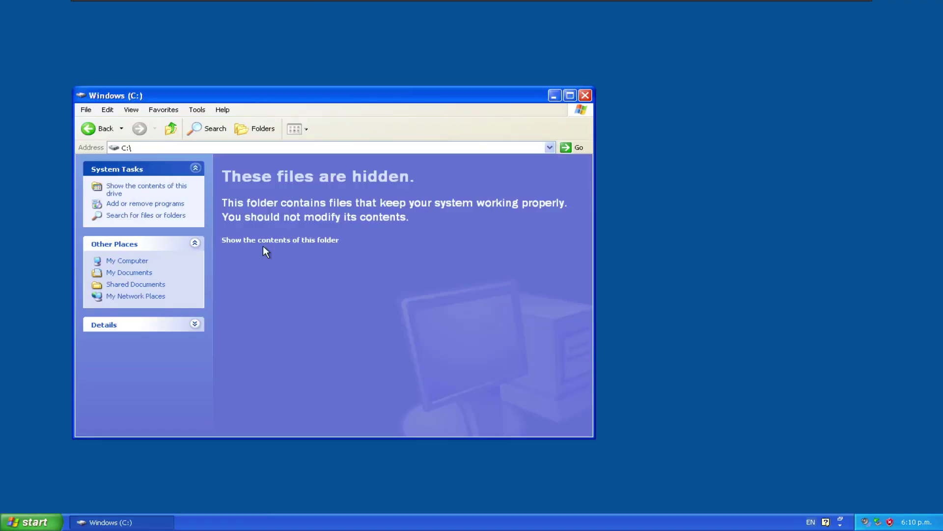
click(265, 241)
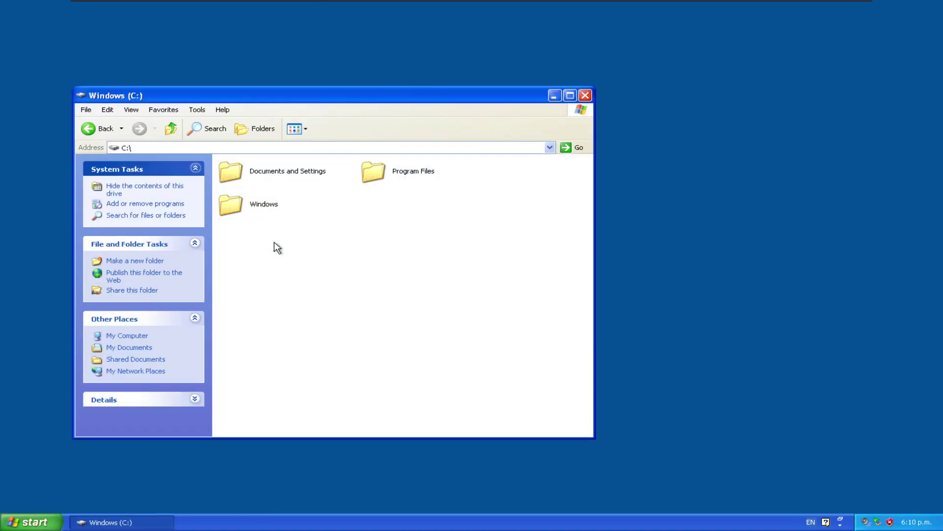
Step: Check the Program Files folder's properties, then close the drive window
right_click(227, 208)
click(255, 326)
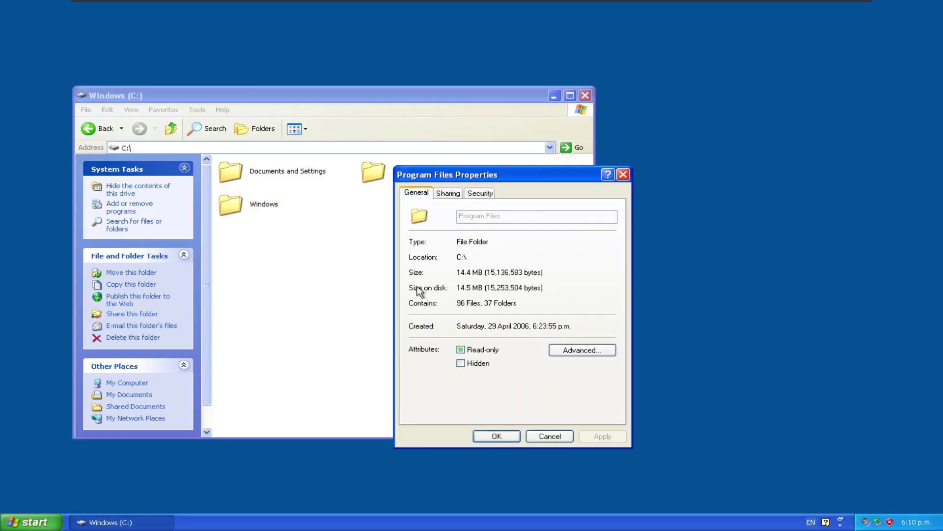
click(623, 175)
click(586, 95)
Step: Reopen My Computer and browse into C:\Program Files
click(56, 522)
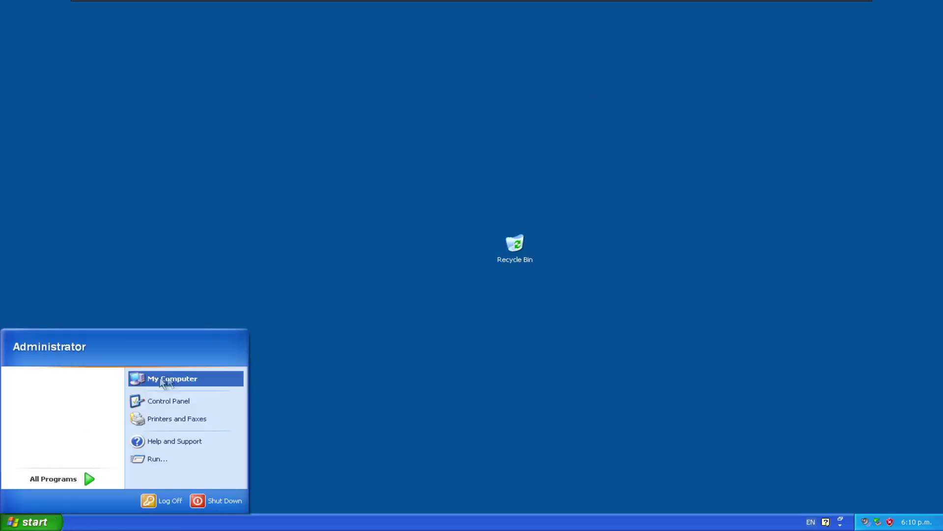
click(167, 379)
double_click(224, 247)
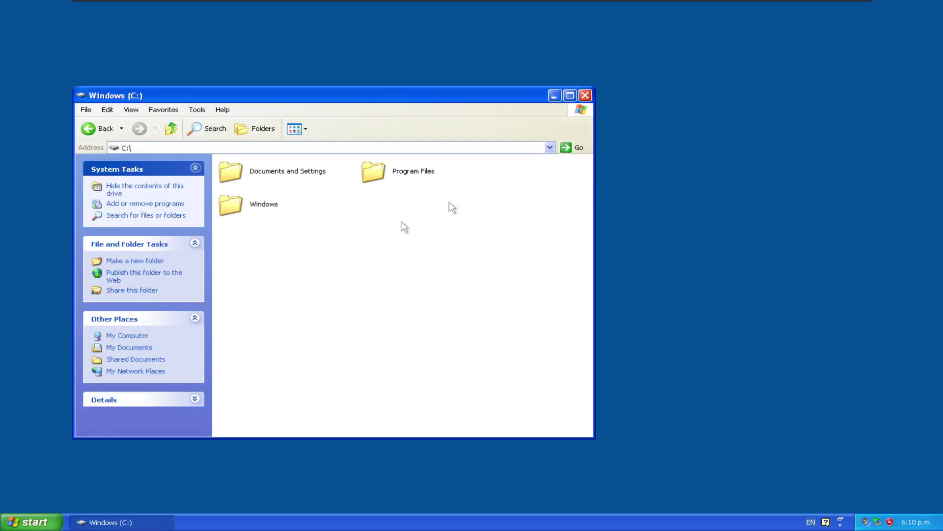
double_click(373, 172)
Step: Close Explorer, launch Calculator with 'calc' from Run, then close it
click(585, 95)
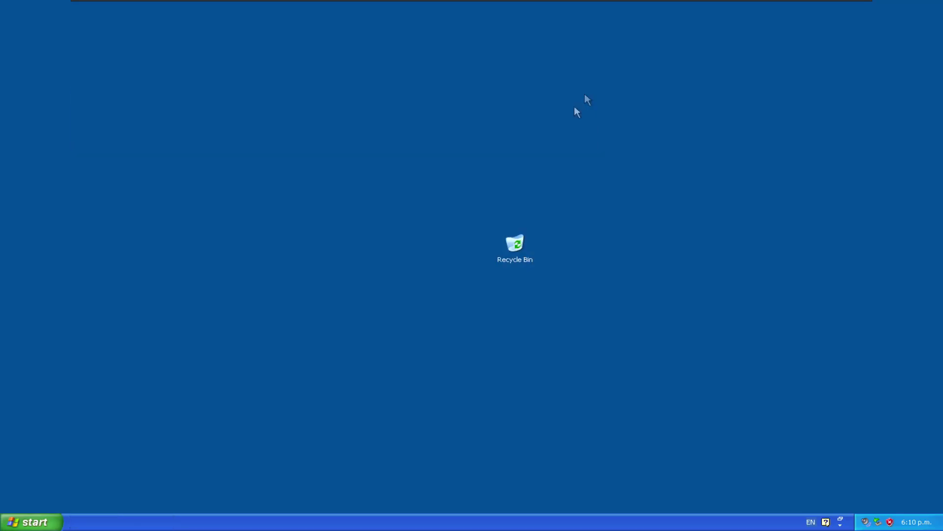
key(super+r)
text(calc)
key(Return)
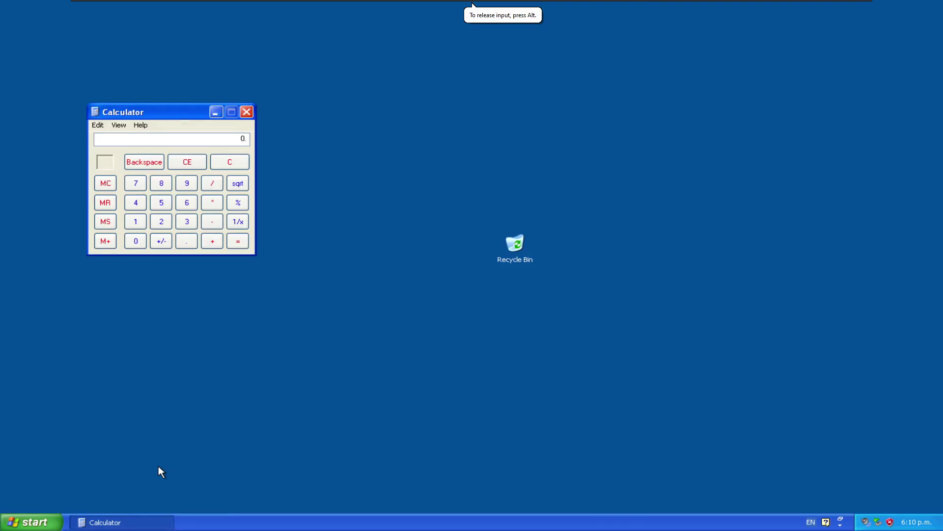
click(246, 112)
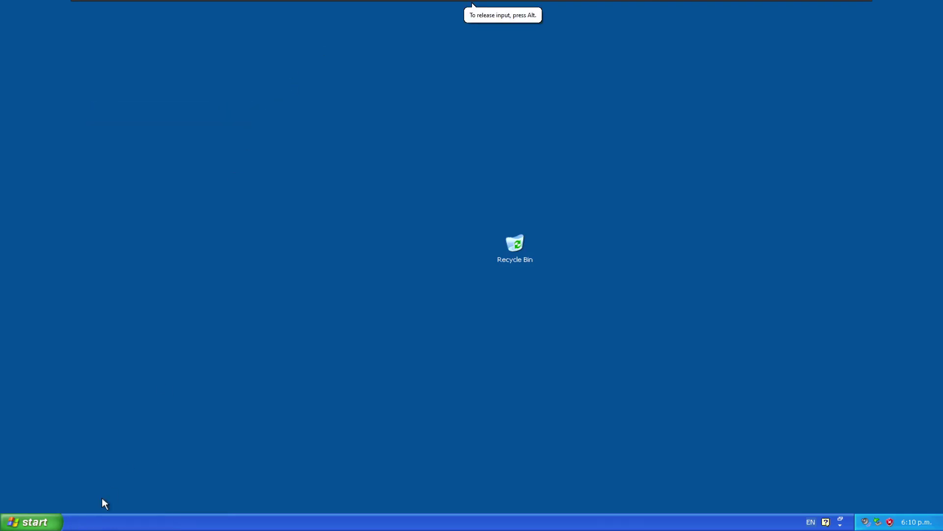
Step: Open Task Manager and sort the running processes by memory usage
click(56, 522)
key(ctrl+shift+Escape)
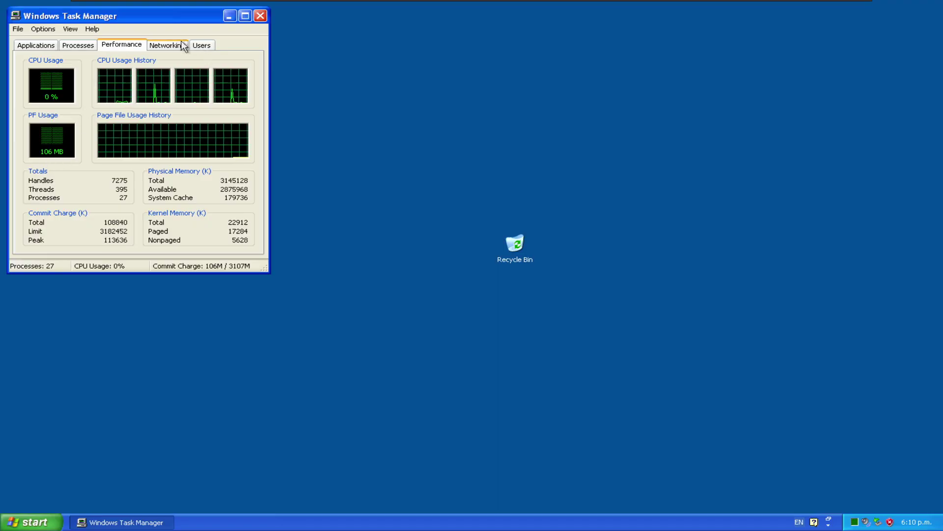
click(64, 45)
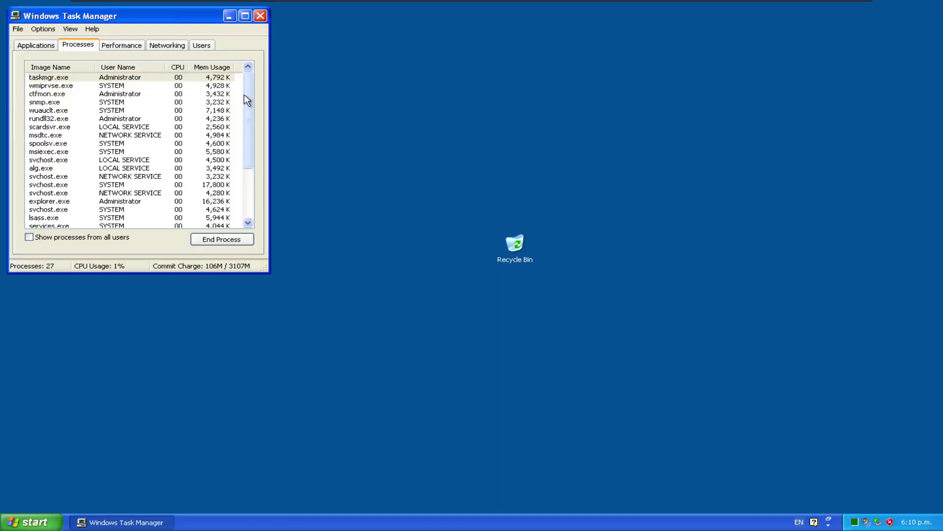
click(219, 68)
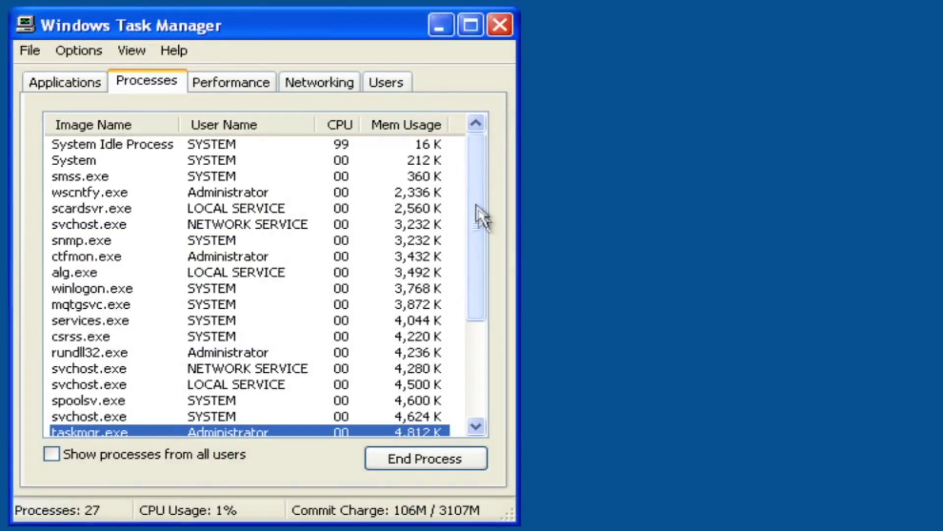
drag(250, 114, 255, 191)
Step: End the explorer.exe process, then view the CPU and memory Performance graphs
click(110, 216)
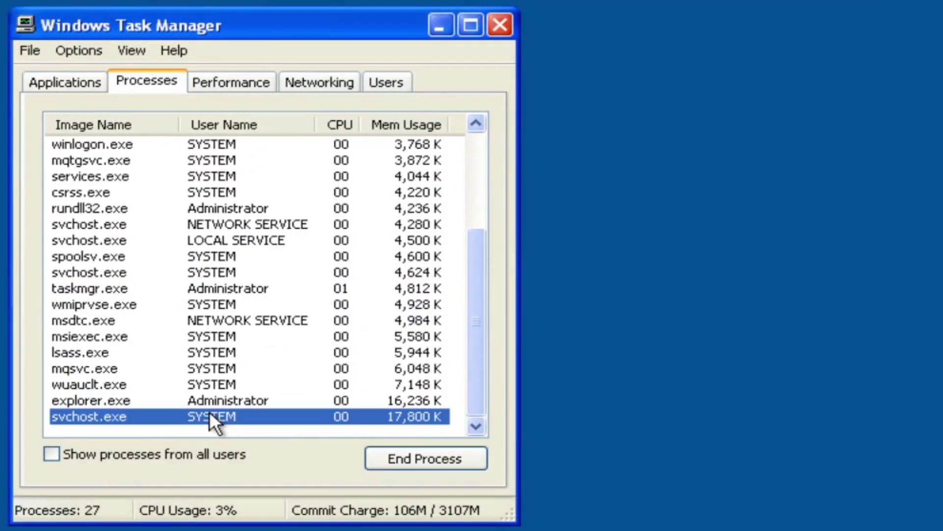
click(153, 390)
click(275, 406)
click(408, 458)
key(Return)
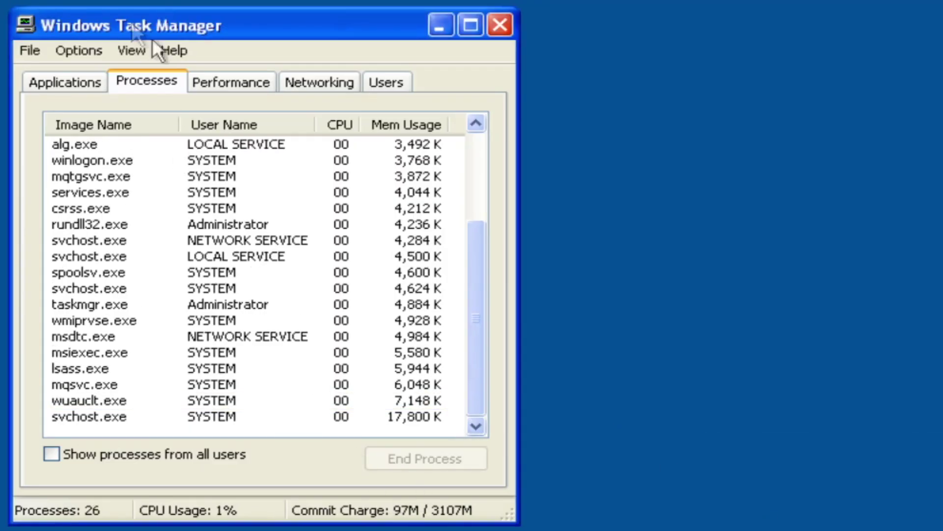
click(231, 82)
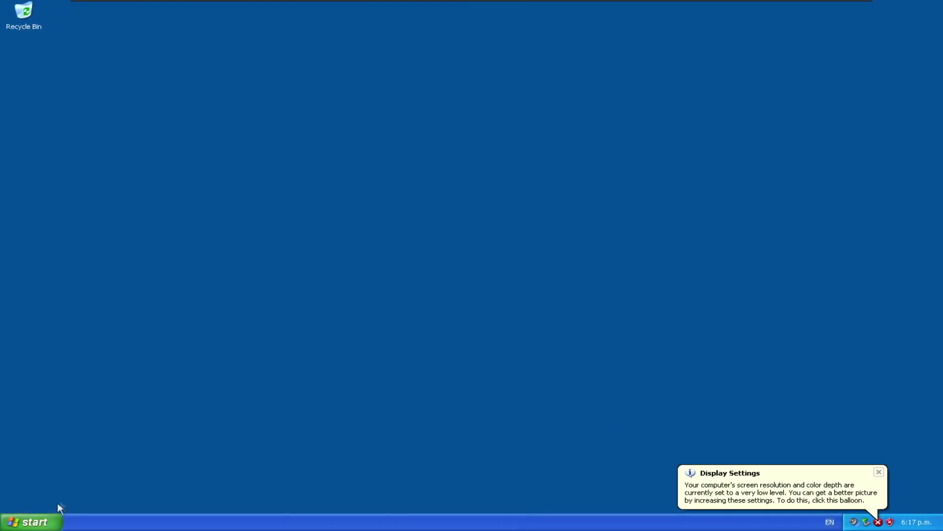
Step: Dismiss the low display settings notice and show All Programs
click(880, 473)
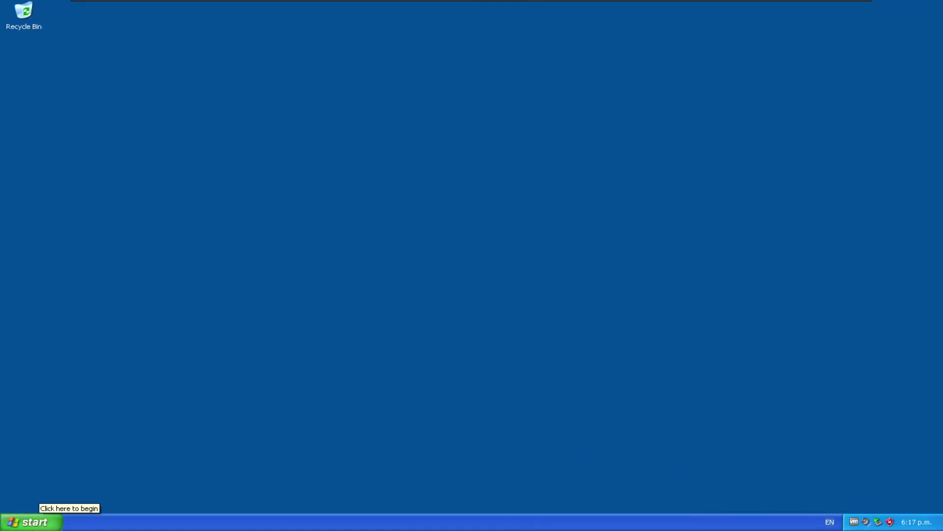
click(26, 525)
click(76, 477)
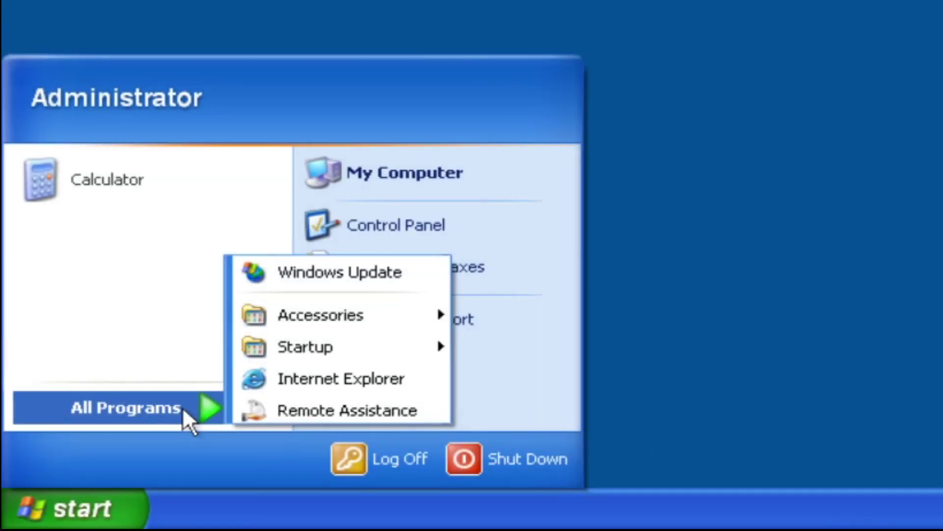
Step: Browse Accessories > System Tools and check that Windows is already activated
mouse_move(318, 319)
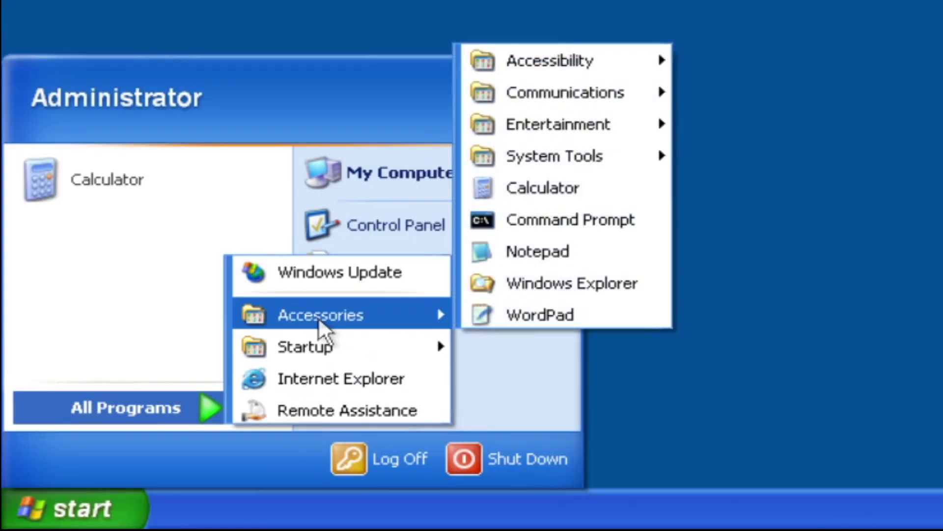
mouse_move(559, 64)
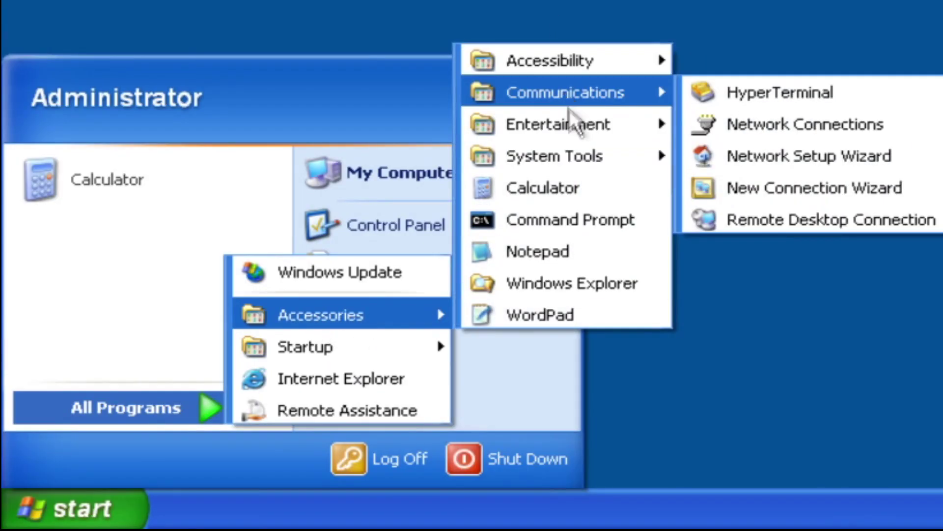
mouse_move(571, 123)
mouse_move(579, 158)
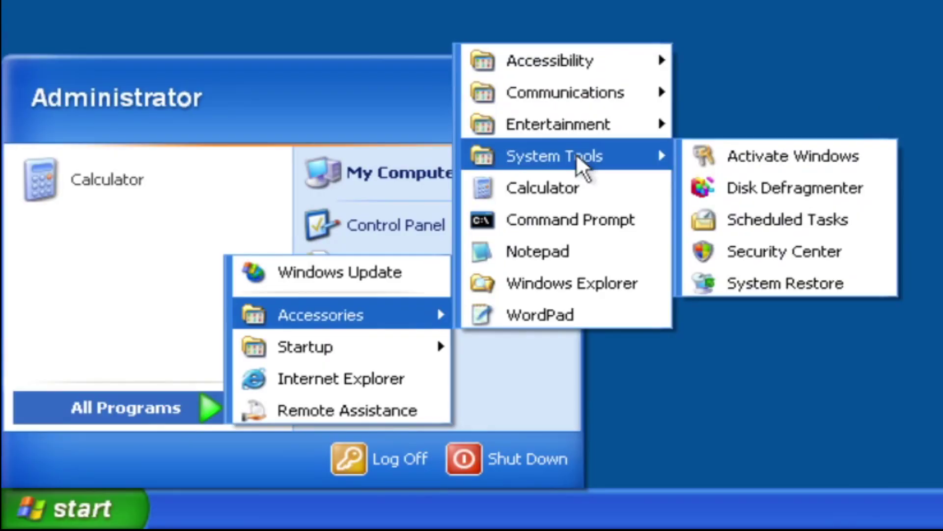
mouse_move(344, 355)
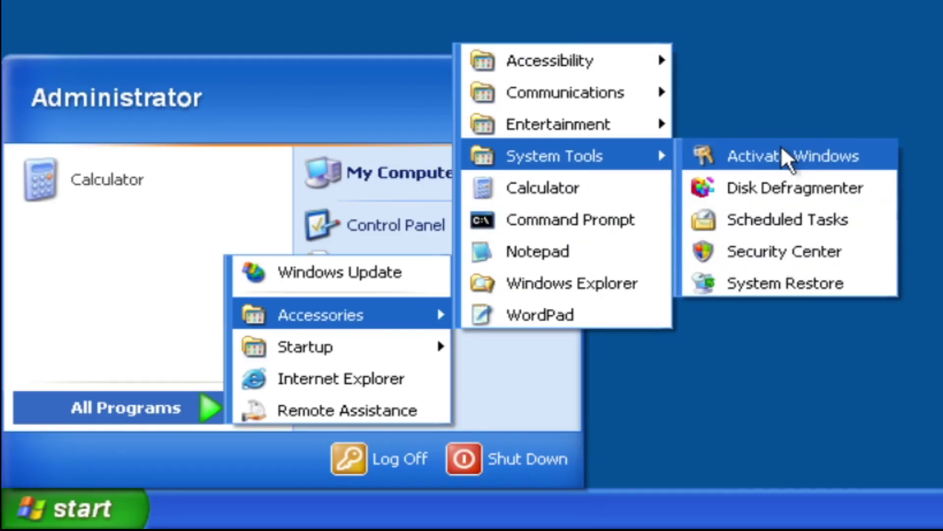
click(786, 156)
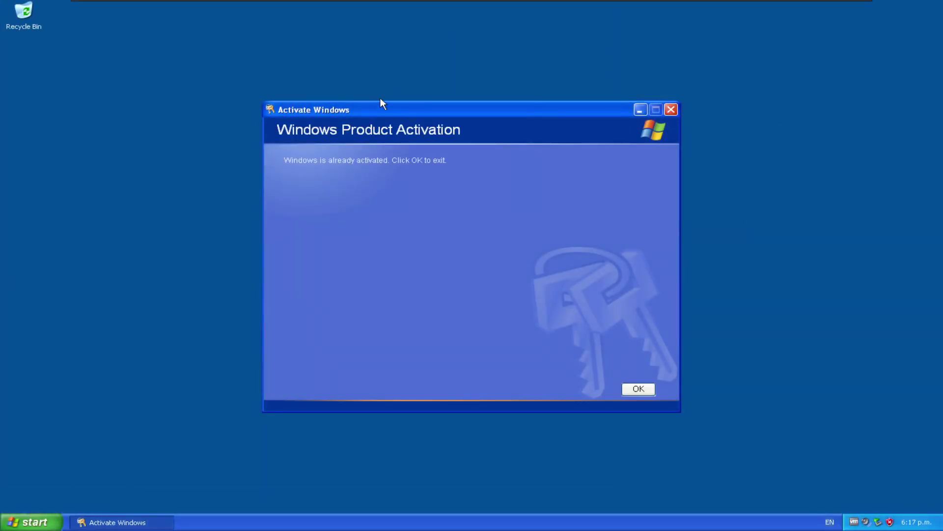
Step: Dismiss the already-activated notice and review Security Center's firewall, updates and virus protection status
click(638, 389)
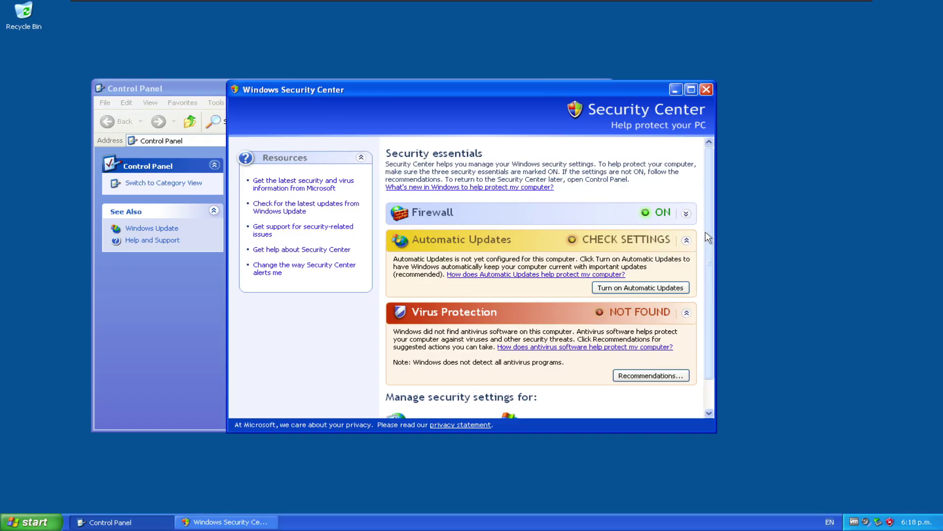
scroll(709, 290, down, 2)
drag(713, 258, 714, 211)
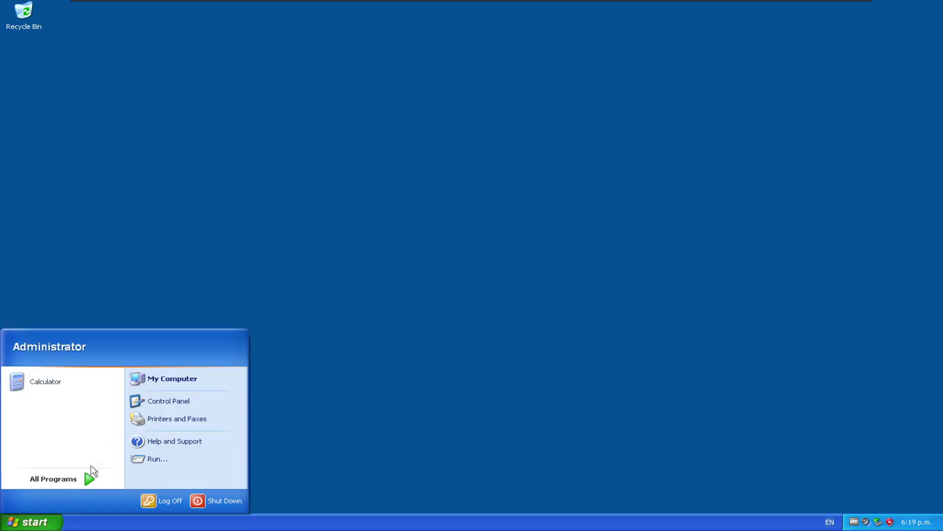
Step: Launch Internet Explorer and go to legacyupdate.net
mouse_move(89, 473)
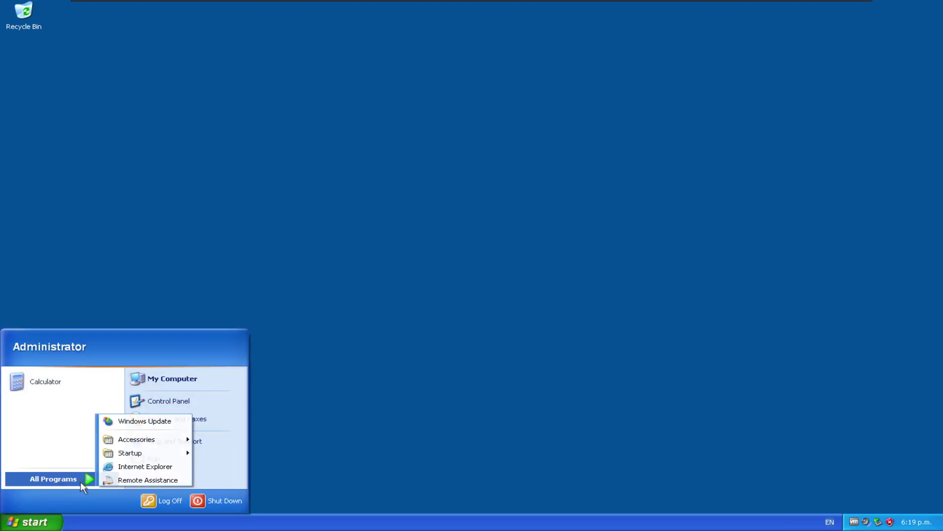
click(124, 466)
text(lega)
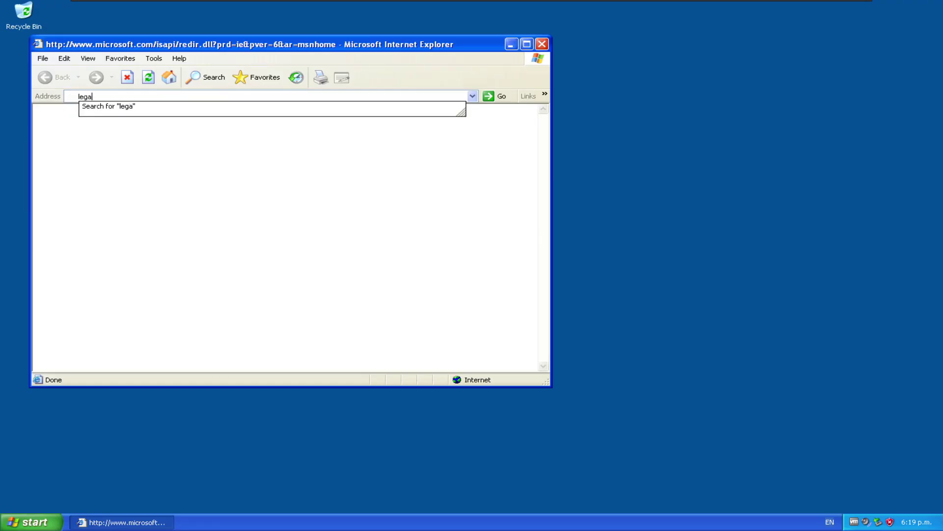
text(cyupdate.net)
key(Return)
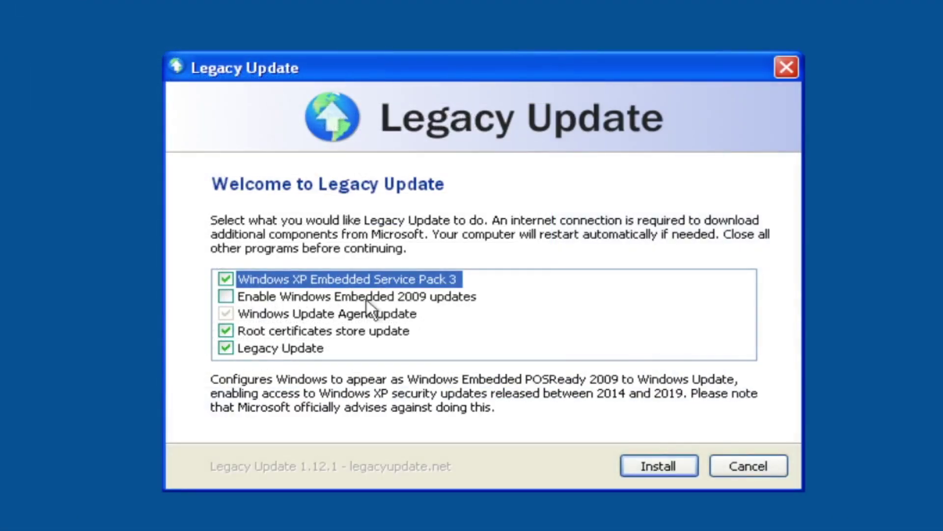
Step: Install SP3, root certificates and Legacy Update with 2009 updates off, showing the detailed log
mouse_move(341, 277)
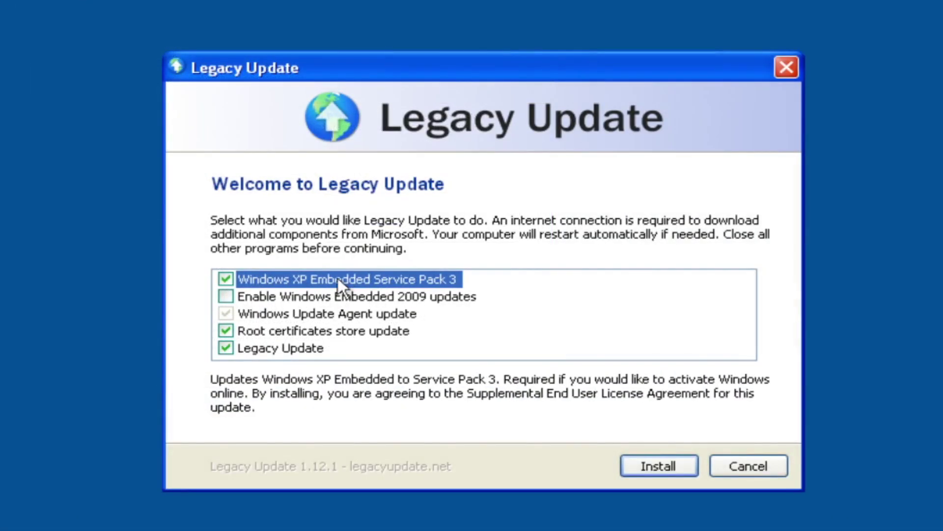
mouse_move(325, 318)
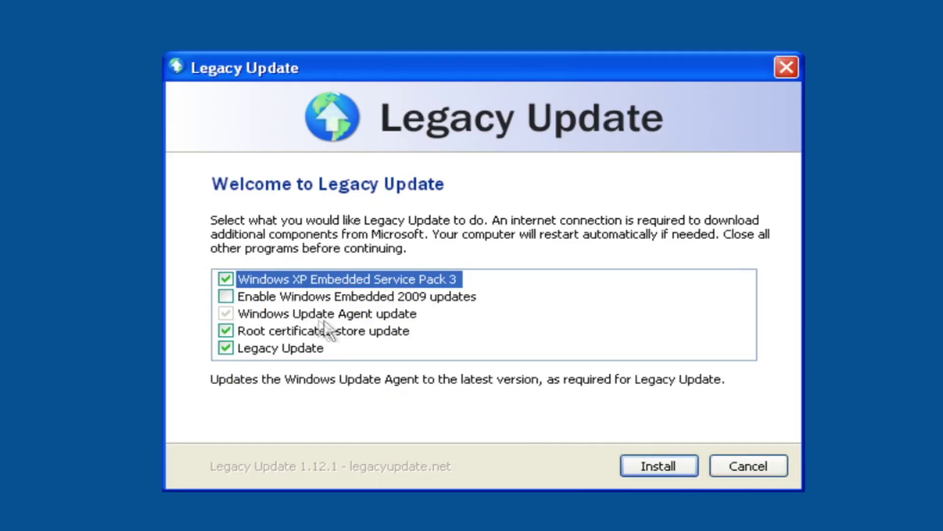
mouse_move(278, 302)
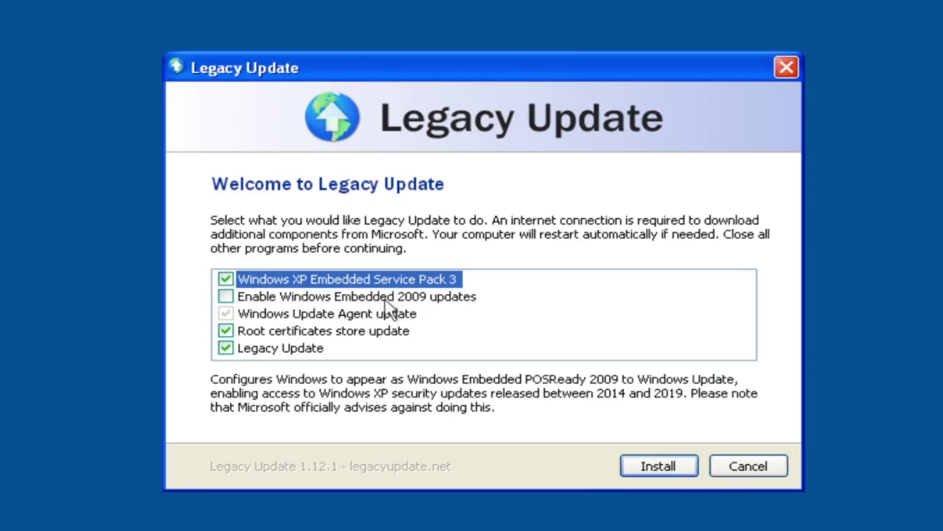
click(673, 462)
click(286, 354)
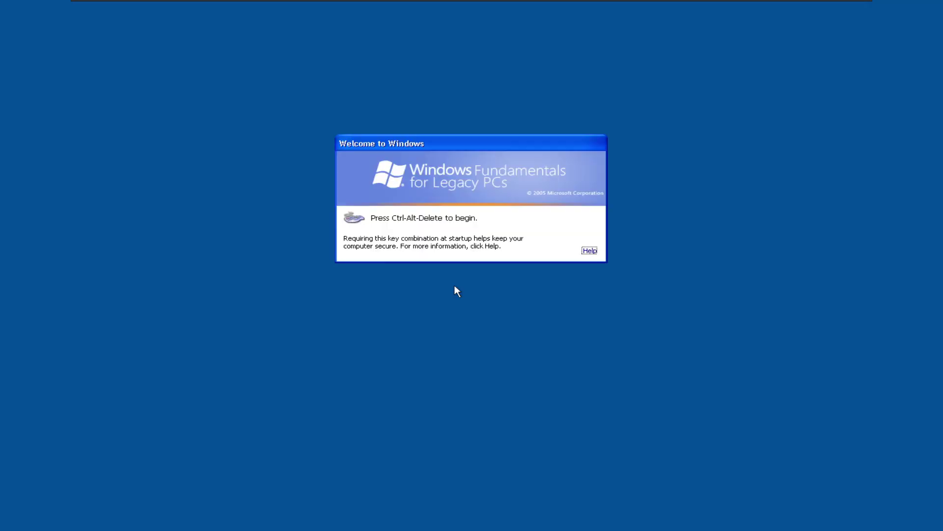
Step: Log back on to the Administrator account with its password at the Welcome to Windows prompt
key(ctrl+alt+Delete)
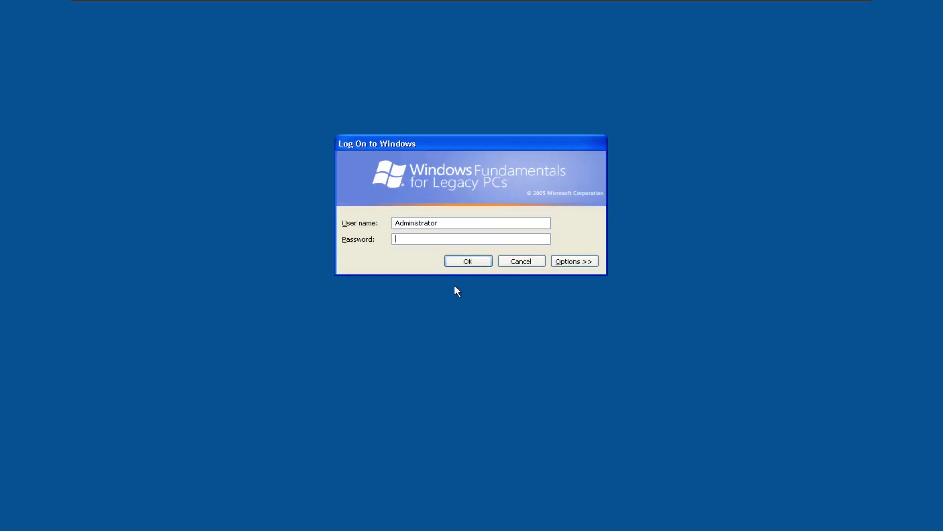
text(password)
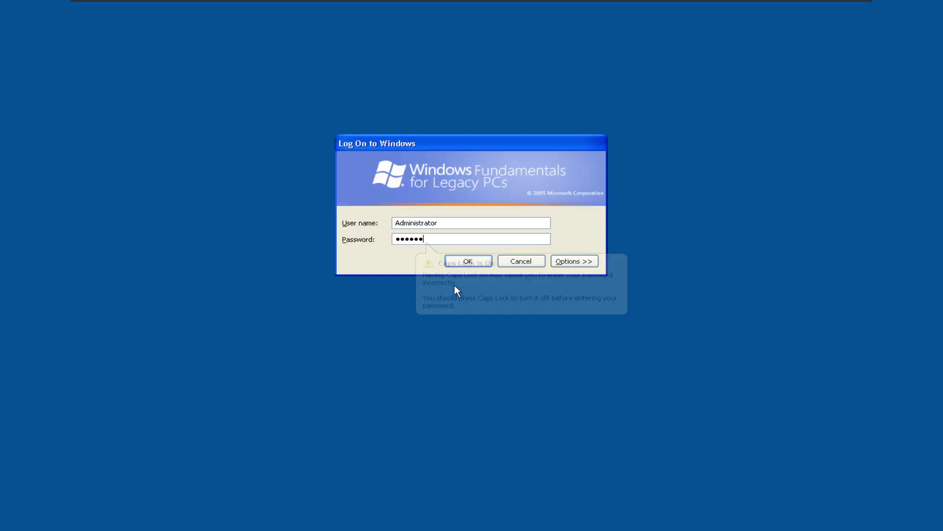
key(Return)
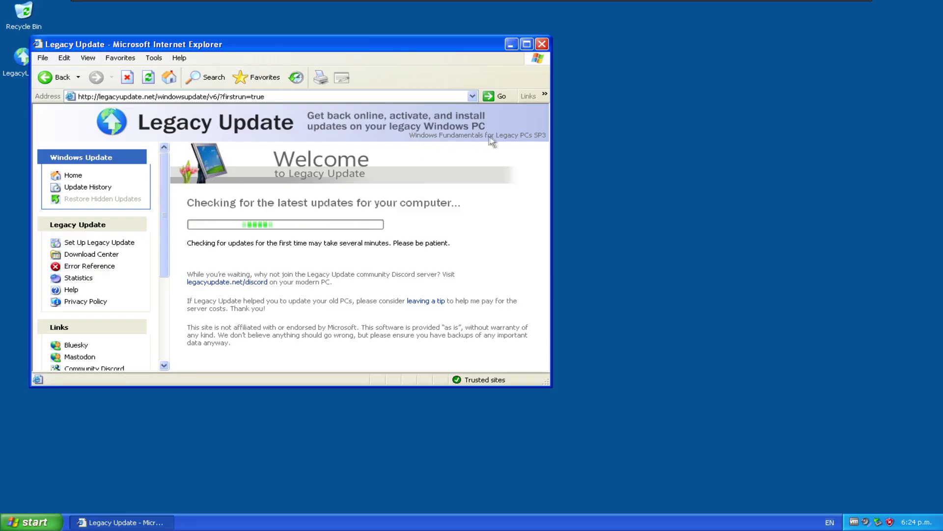
Step: Widen the Internet Explorer window and check About Internet Explorer, which now lists SP3
drag(551, 143, 632, 143)
click(179, 57)
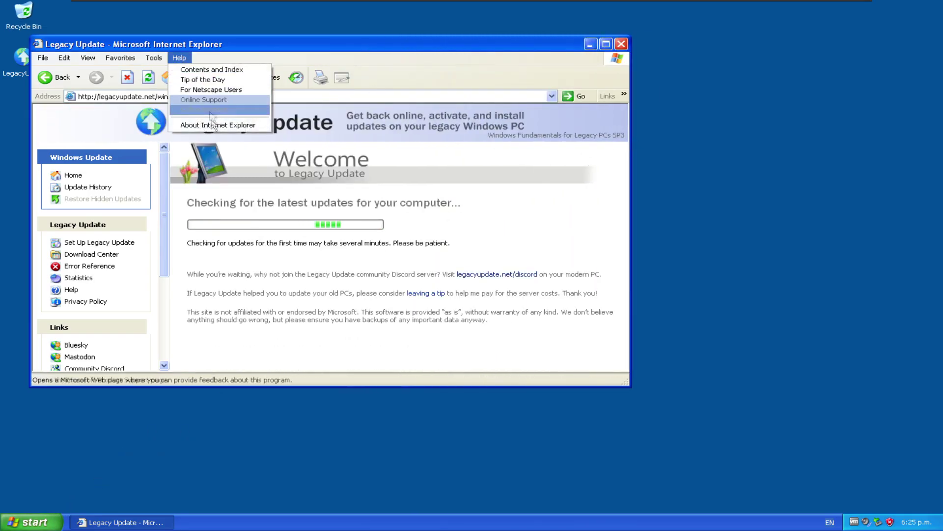
click(216, 124)
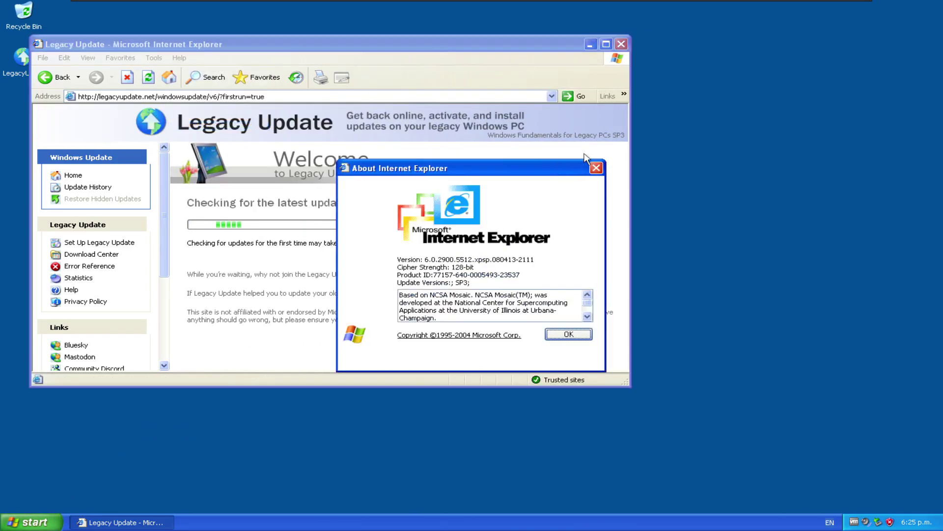
click(596, 167)
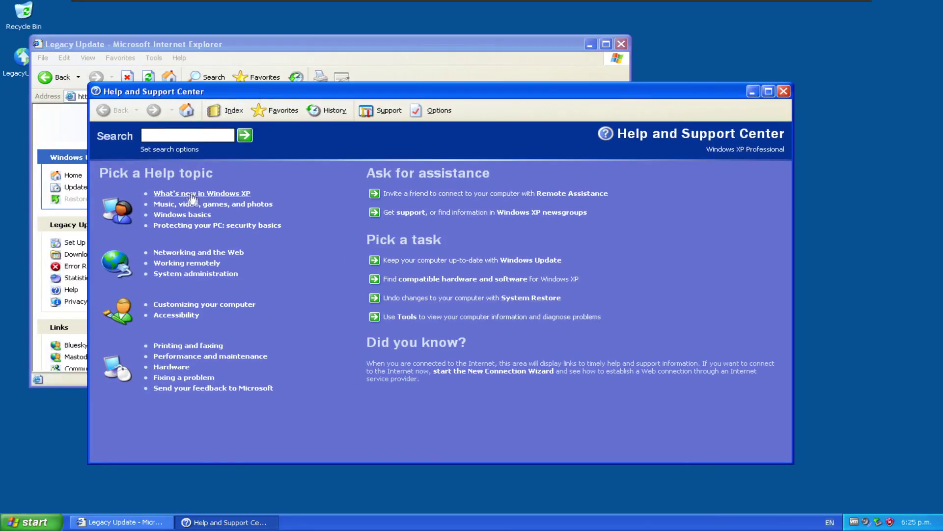
click(202, 194)
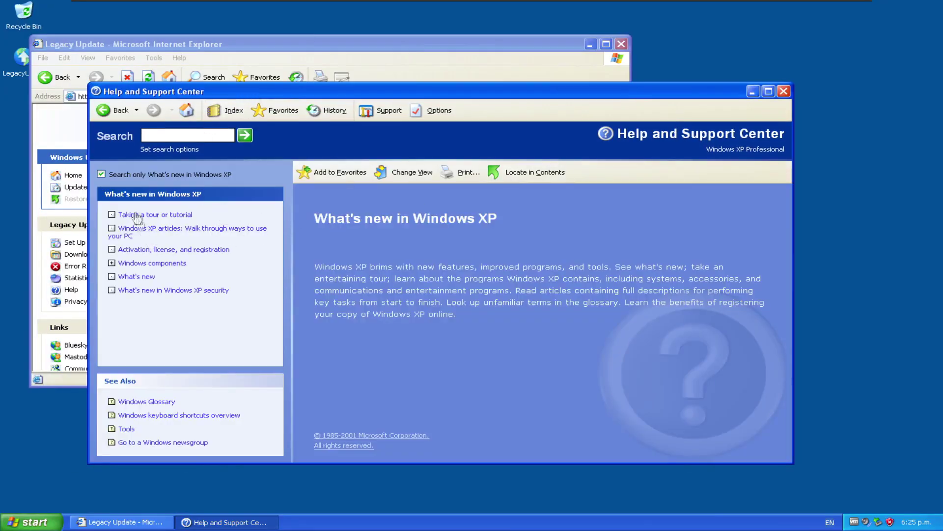
click(111, 114)
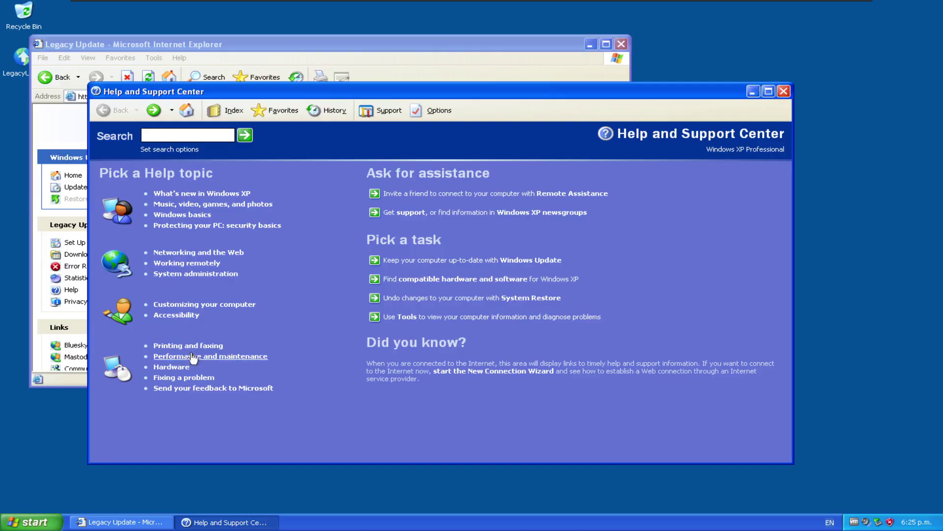
click(193, 346)
click(111, 118)
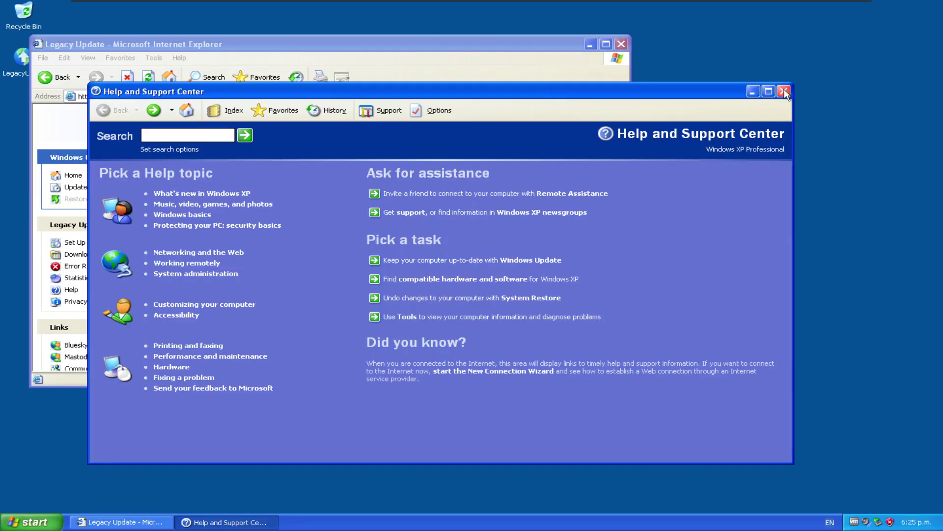